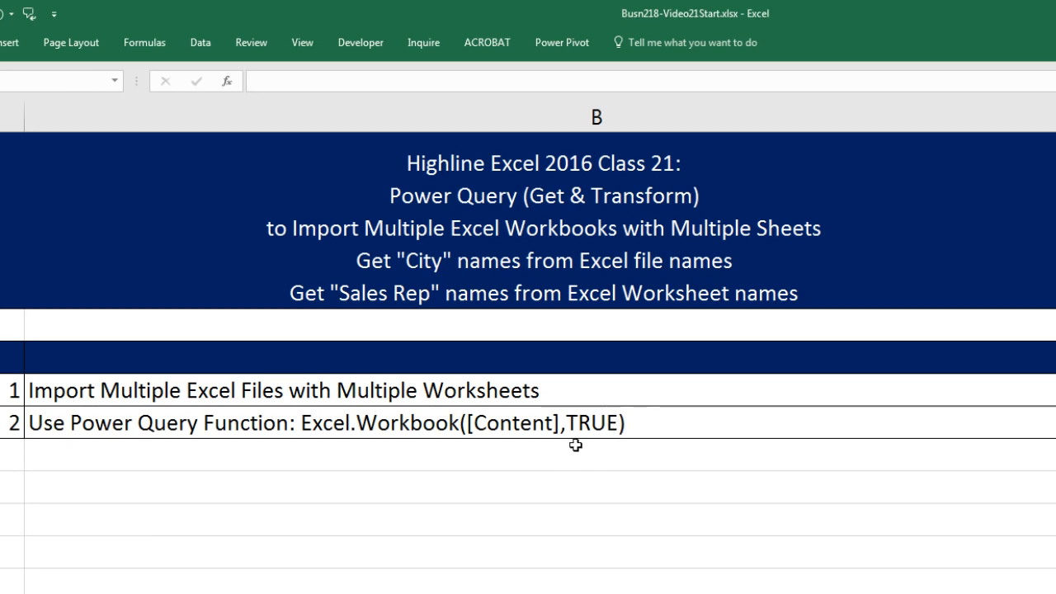
- Edit the second topic's text so the function argument reads Excel.Workbook([Content],true) with lowercase true
{"action": "left_click", "coordinate": [575, 430]}
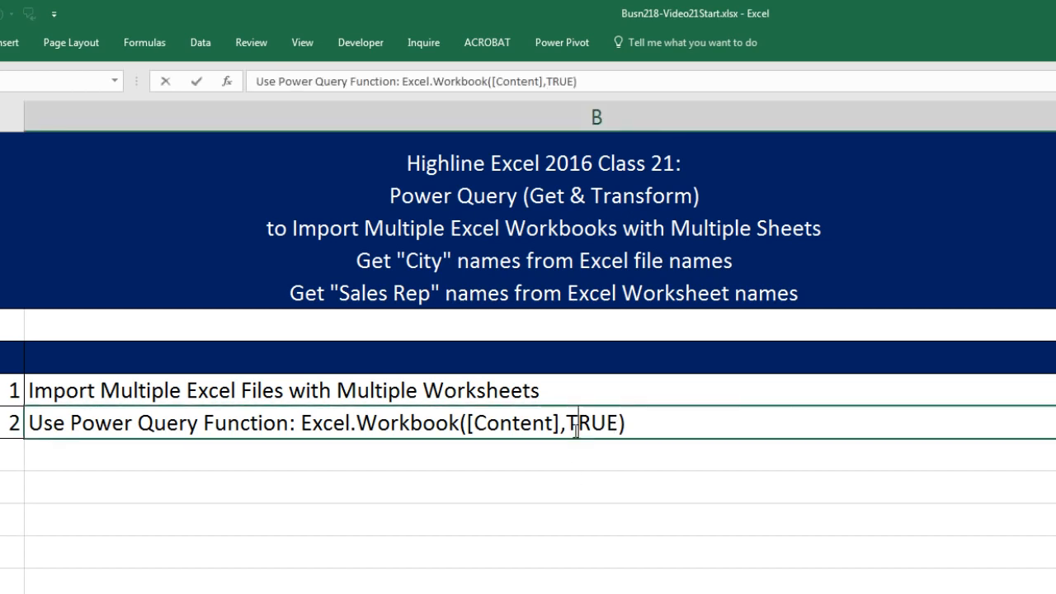
{"action": "double_click", "coordinate": [575, 430]}
{"action": "left_click_drag", "start_coordinate": [568, 430], "coordinate": [619, 429]}
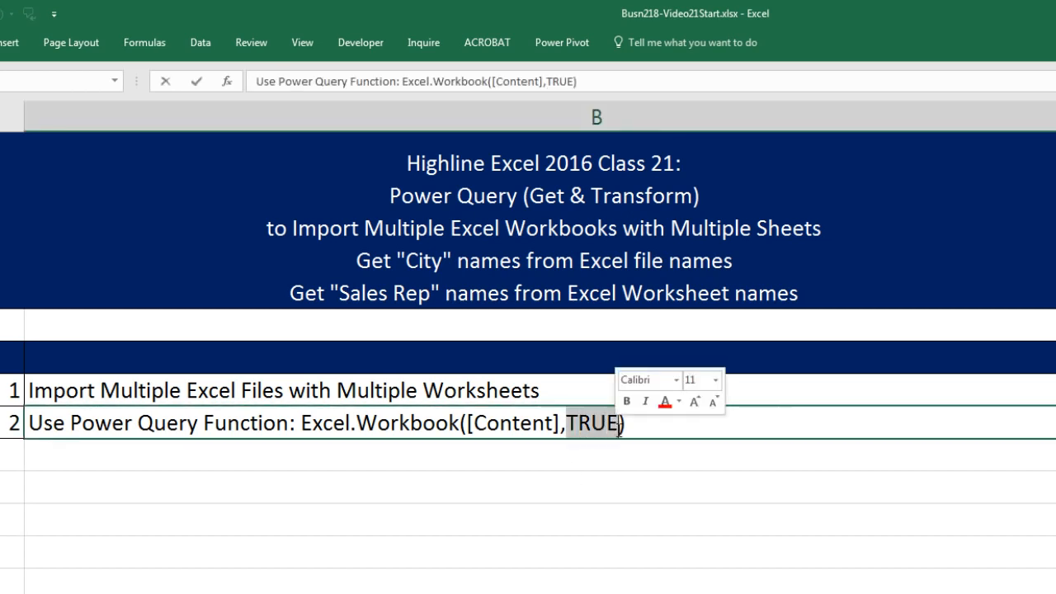
{"action": "type", "text": "true"}
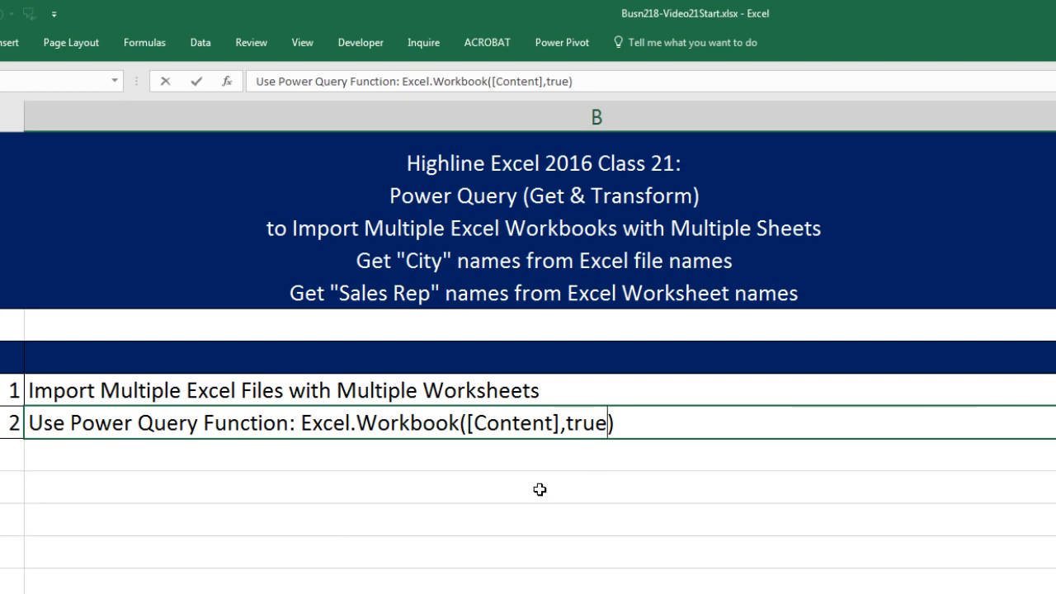
{"action": "key", "text": "Return"}
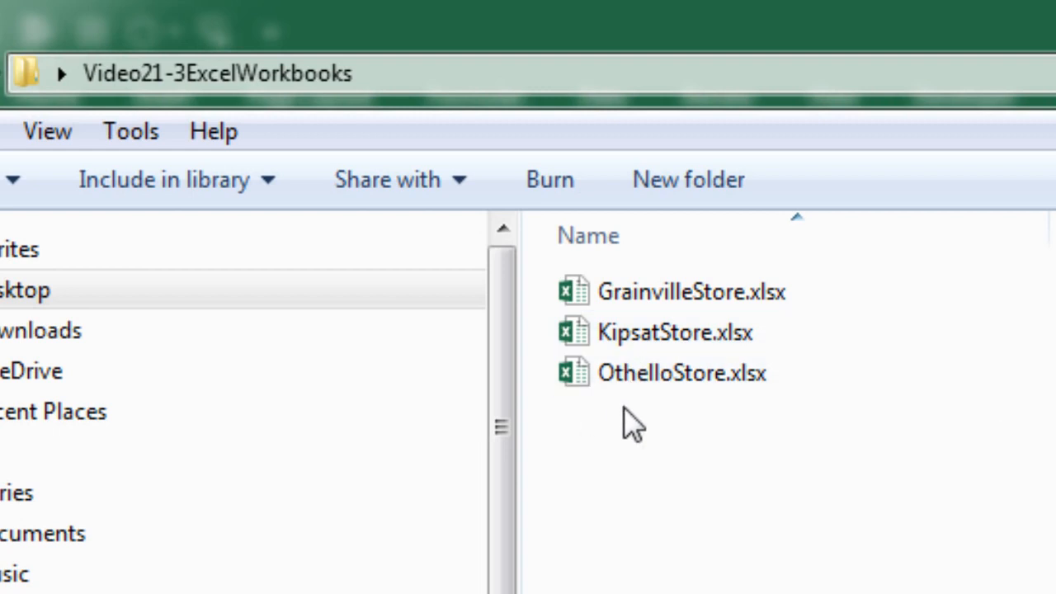
- Open the GrainvilleStore.xlsx workbook from the folder and browse its worksheets
{"action": "double_click", "coordinate": [643, 307]}
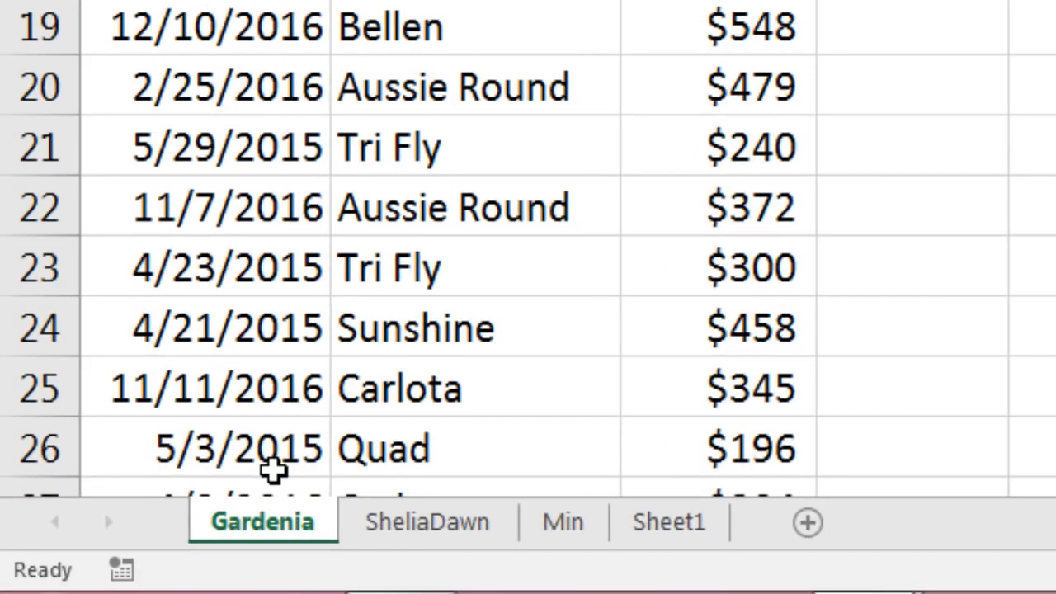
{"action": "left_click", "coordinate": [406, 532]}
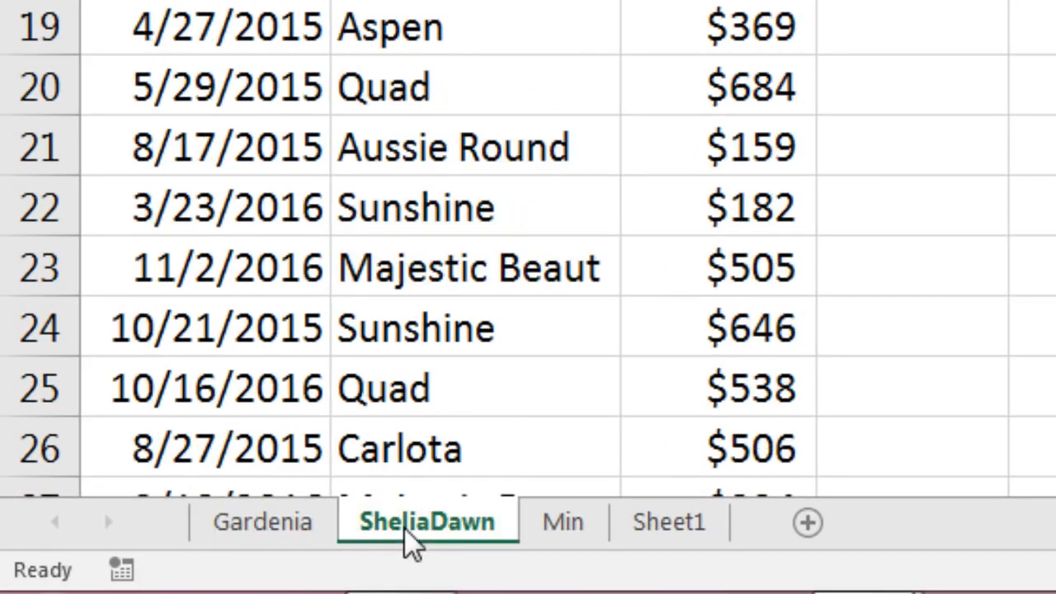
{"action": "left_click", "coordinate": [544, 532]}
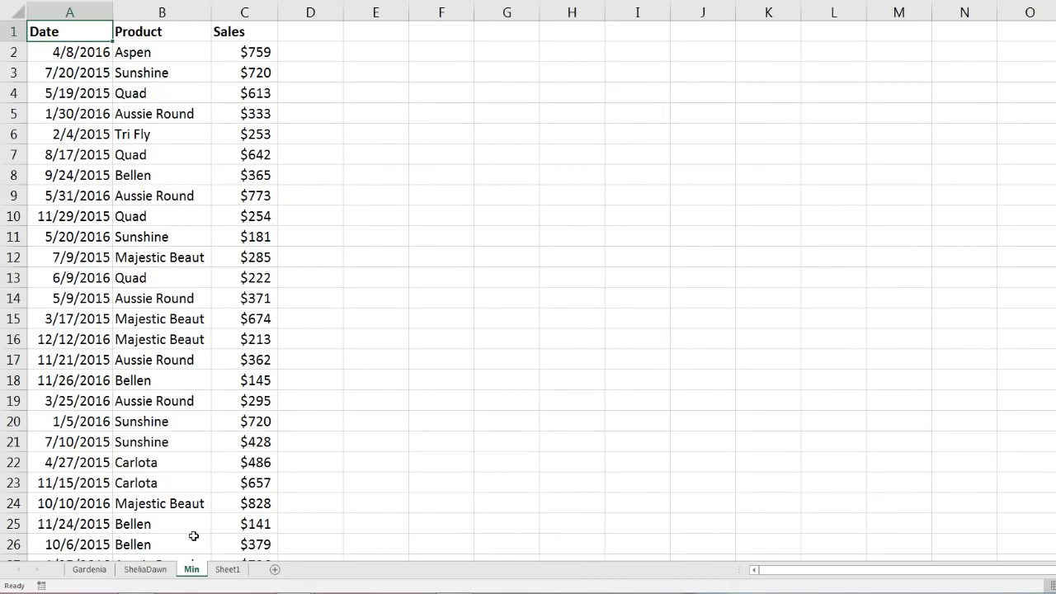
{"action": "left_click", "coordinate": [147, 570]}
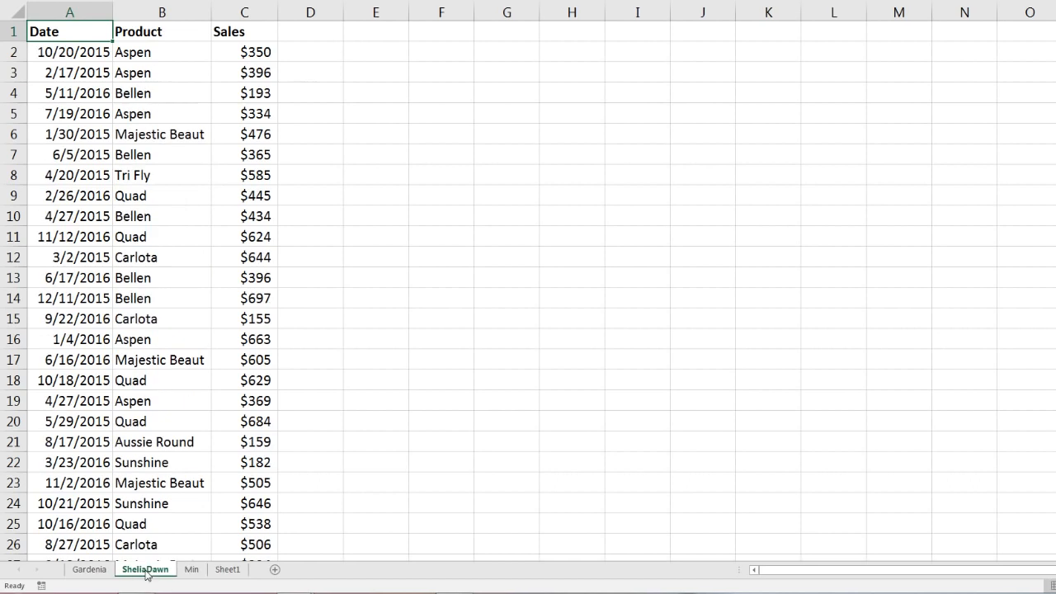
{"action": "left_click", "coordinate": [101, 570]}
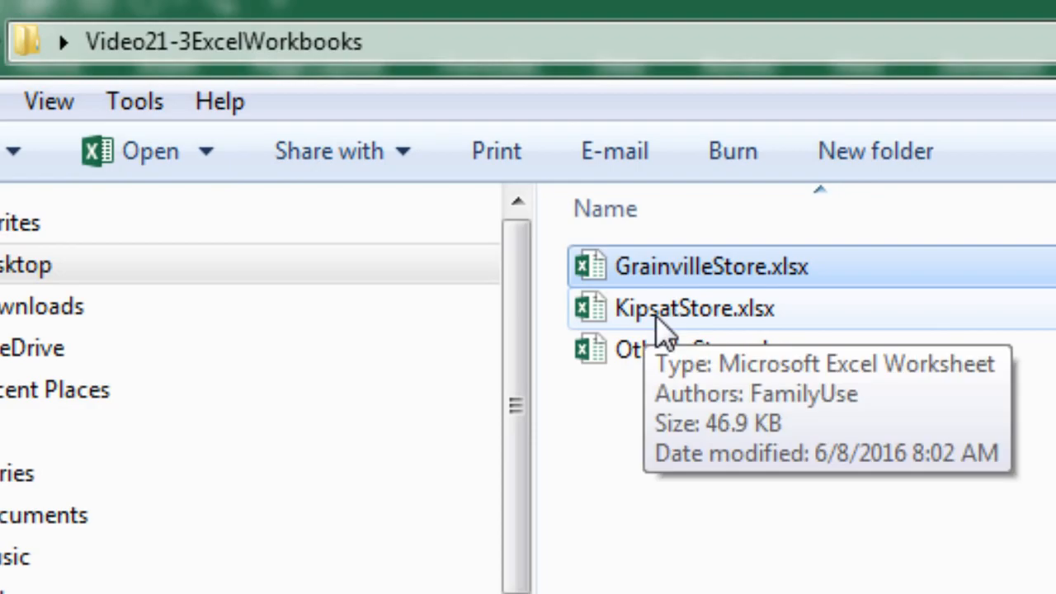
- Open the KipsatStore.xlsx workbook, browse its worksheets, and close it
{"action": "double_click", "coordinate": [693, 308]}
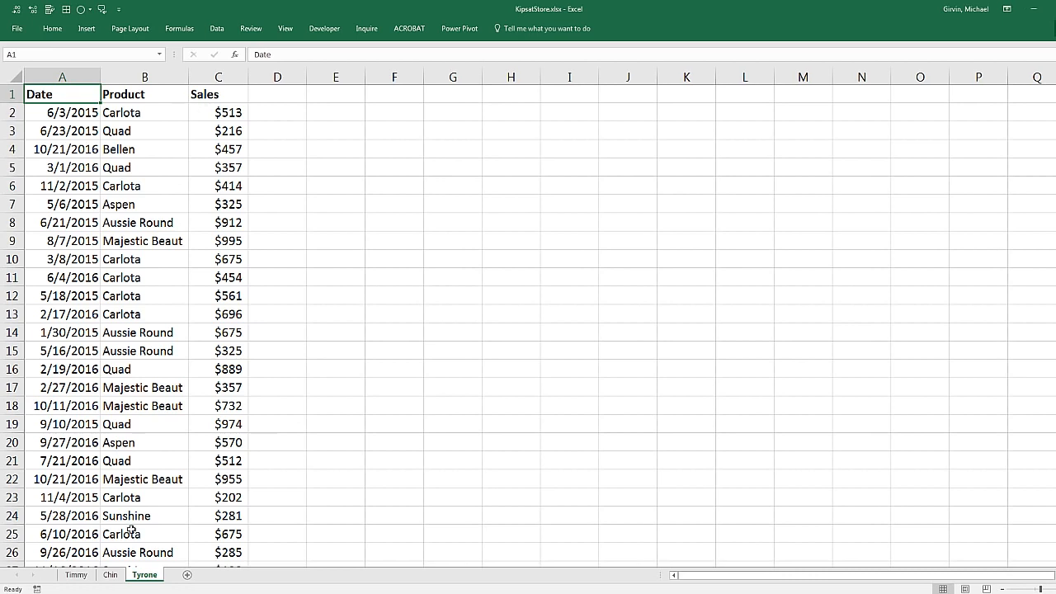
{"action": "left_click", "coordinate": [76, 578]}
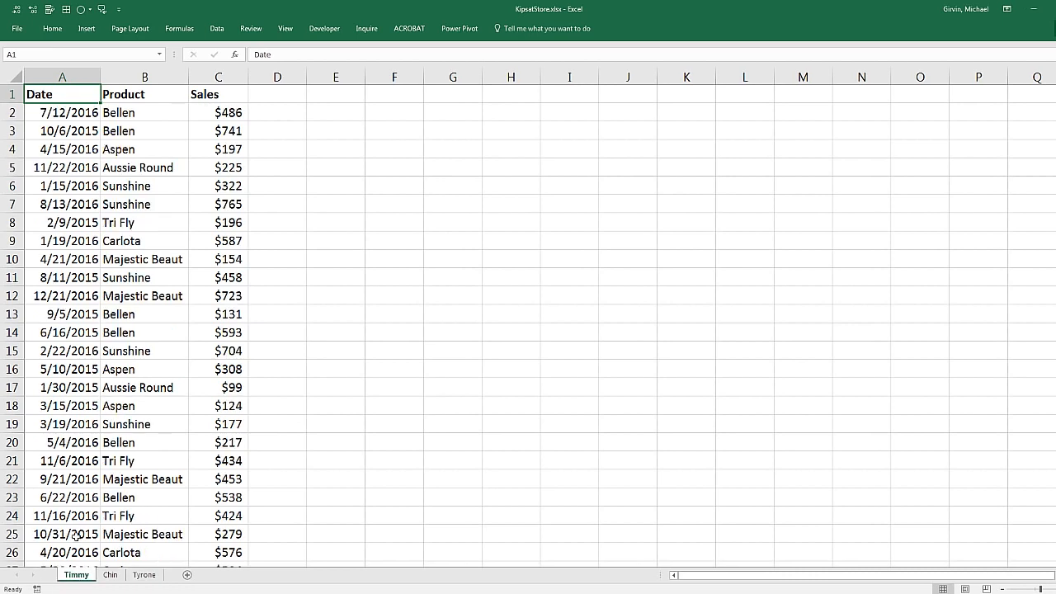
{"action": "left_click", "coordinate": [111, 576]}
{"action": "left_click", "coordinate": [145, 577]}
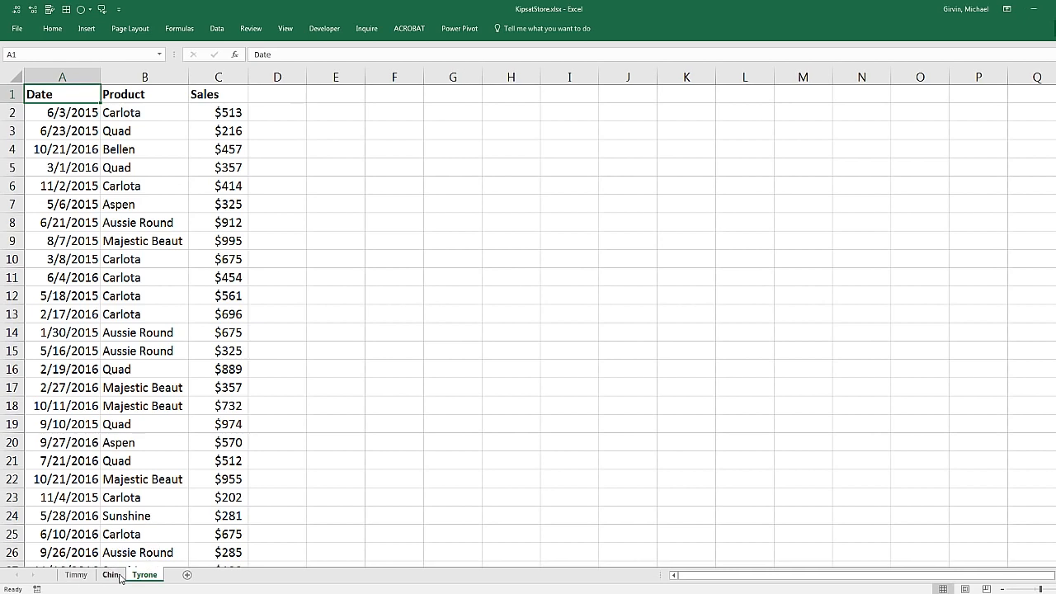
{"action": "key", "text": "alt+F4"}
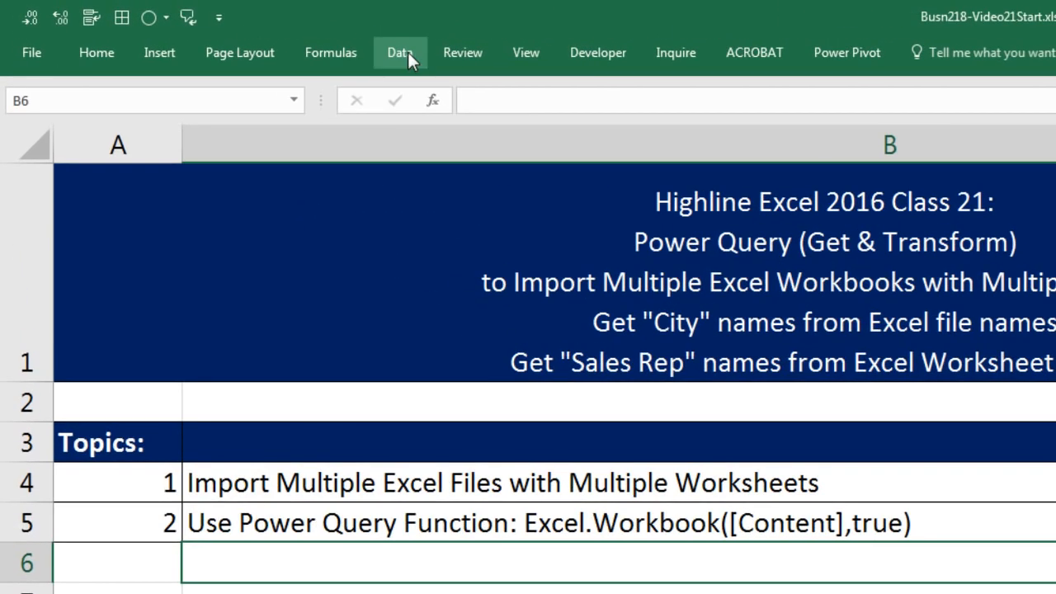
- Create a new From Folder query on the Video21-3ExcelWorkbooks folder and open it in the Query Editor
{"action": "left_click", "coordinate": [221, 28]}
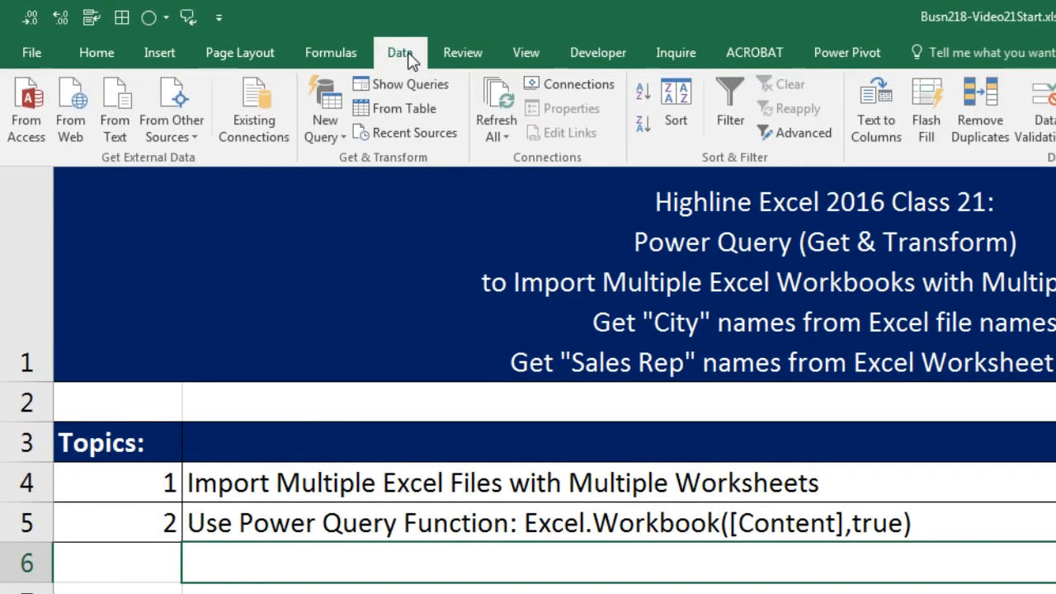
{"action": "left_click", "coordinate": [326, 130]}
{"action": "mouse_move", "coordinate": [358, 173]}
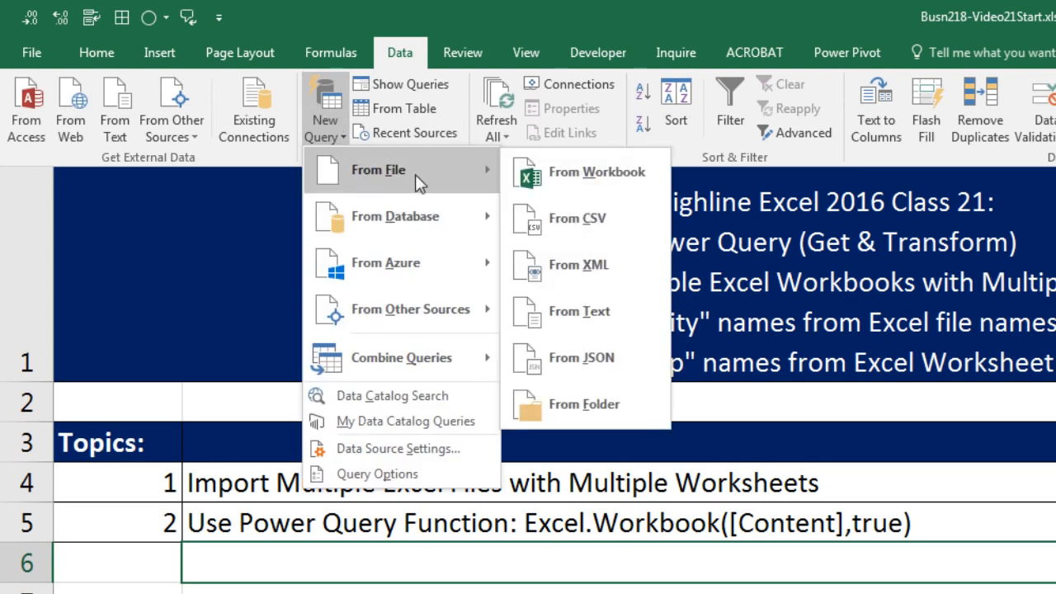
{"action": "left_click", "coordinate": [606, 415]}
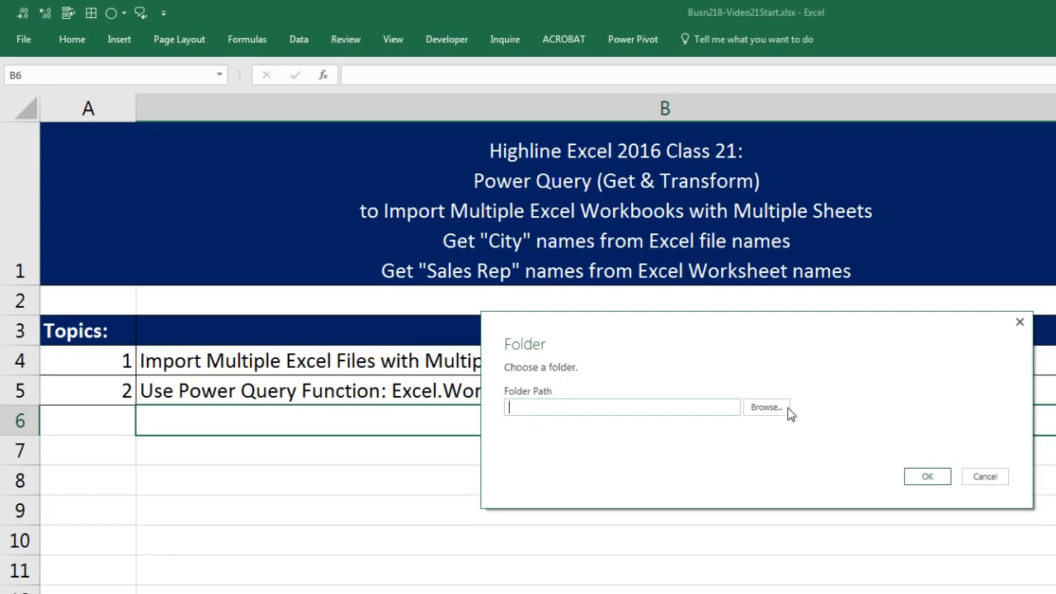
{"action": "left_click", "coordinate": [767, 407]}
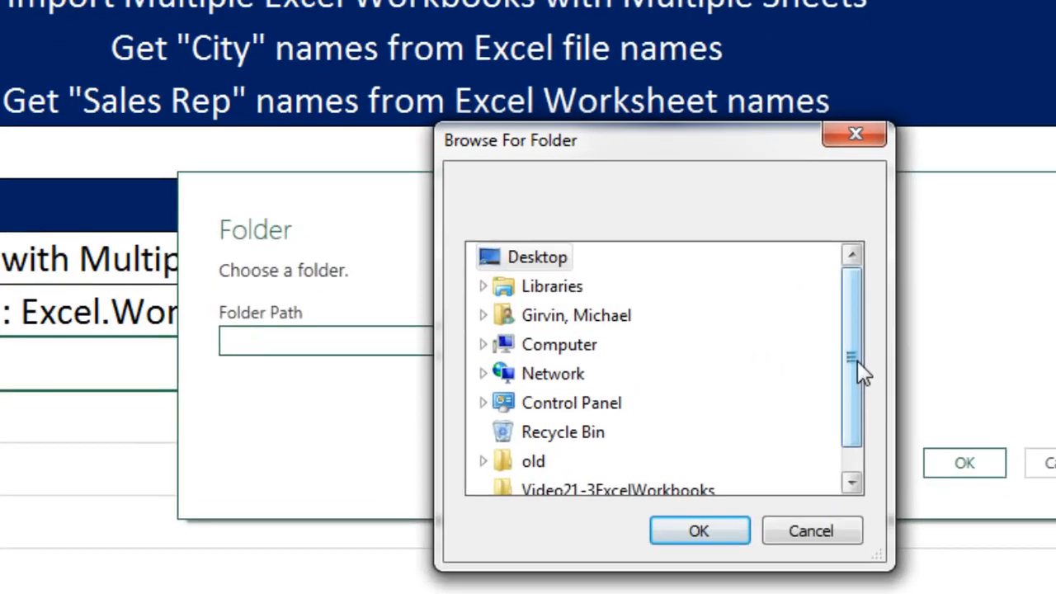
{"action": "left_click_drag", "start_coordinate": [868, 416], "coordinate": [871, 467]}
{"action": "left_click", "coordinate": [723, 474]}
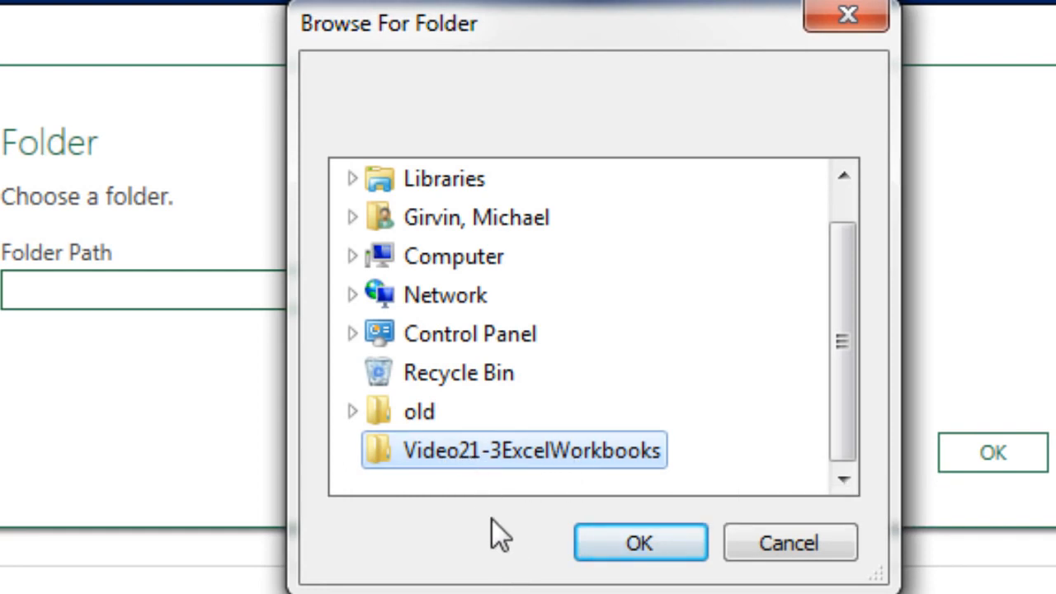
{"action": "left_click", "coordinate": [629, 546]}
{"action": "left_click", "coordinate": [986, 455]}
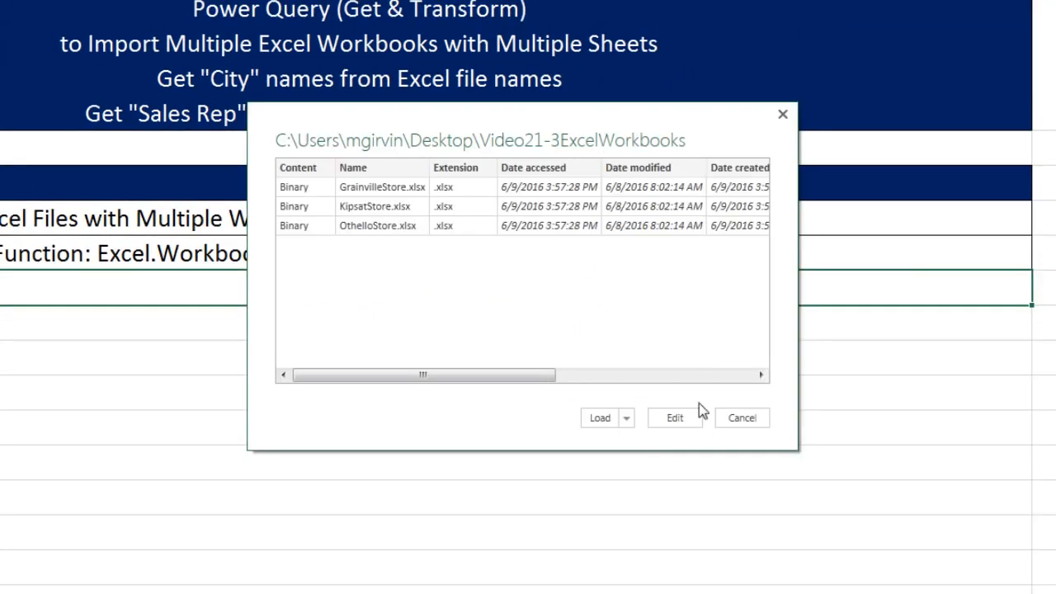
{"action": "left_click", "coordinate": [676, 425]}
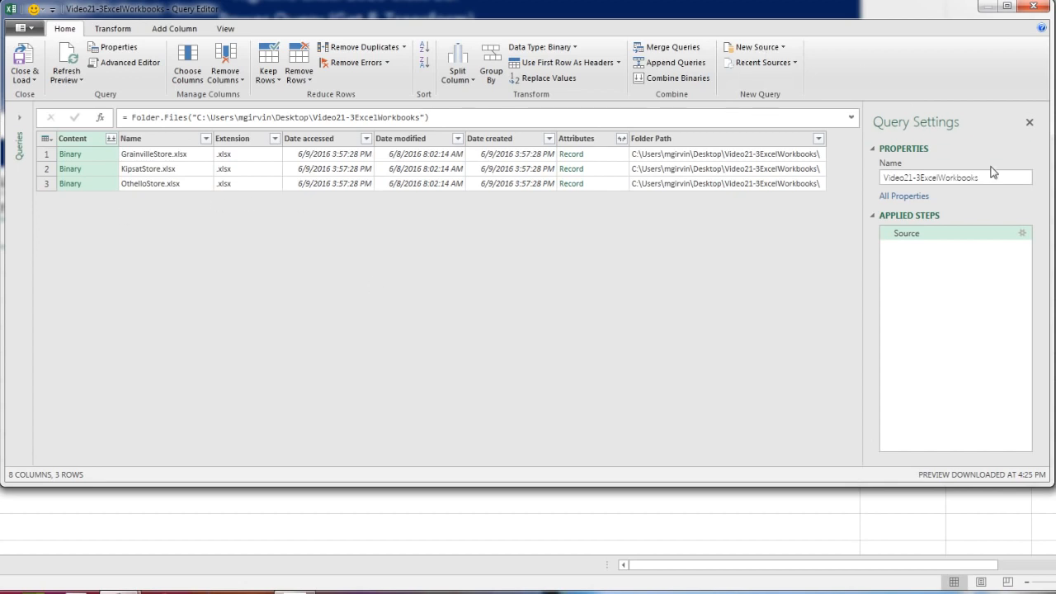
- Rename the query to CitySalesRepImport
{"action": "left_click_drag", "start_coordinate": [995, 176], "coordinate": [881, 176]}
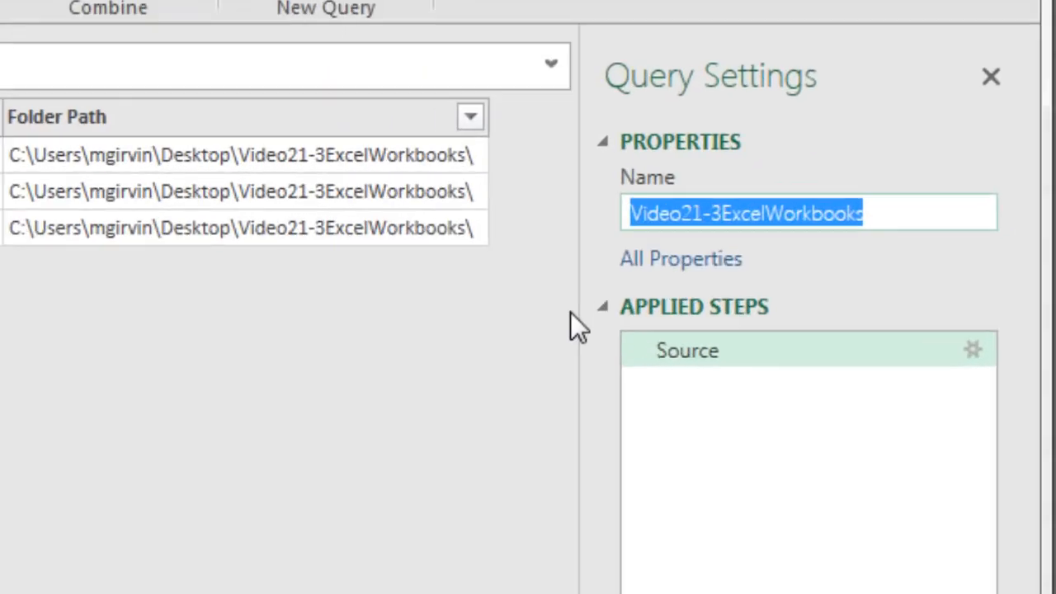
{"action": "type", "text": "CitySalesRepImport"}
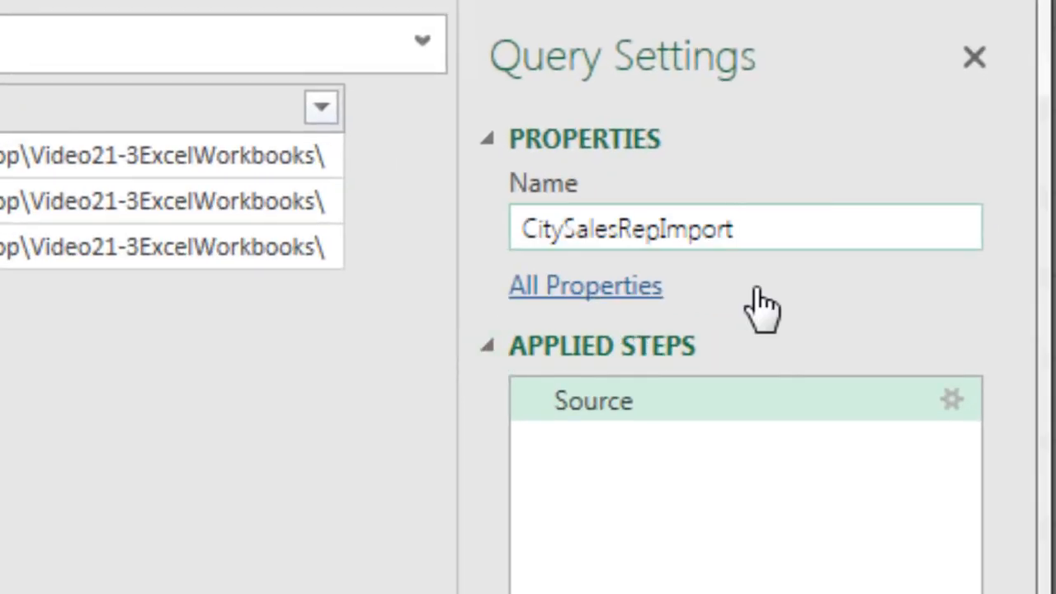
{"action": "key", "text": "Return"}
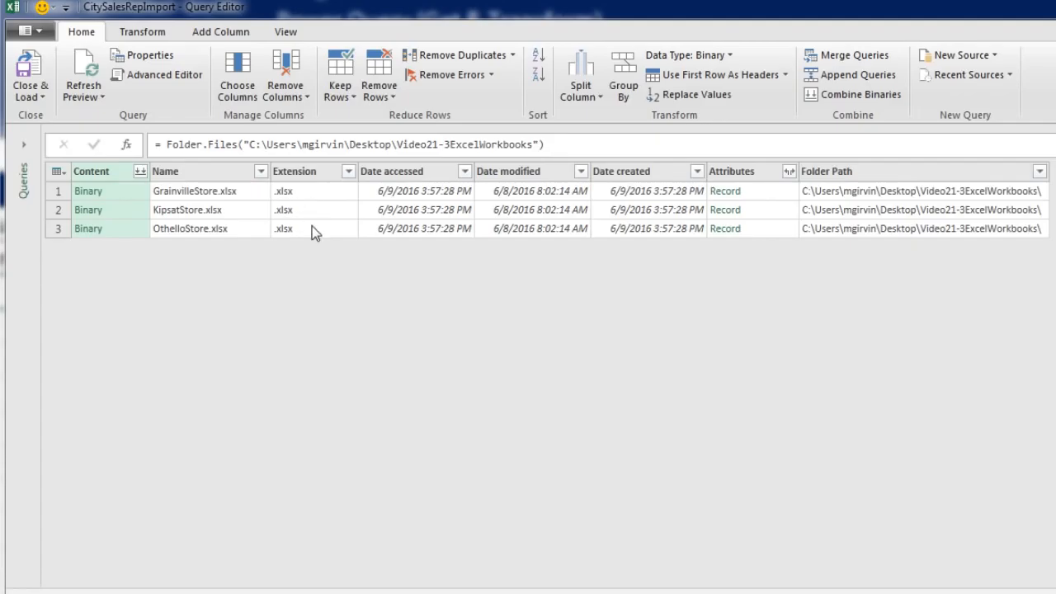
- Replace the text "Store.xlsx" with nothing in the Name column to leave only city names
{"action": "left_click", "coordinate": [188, 173]}
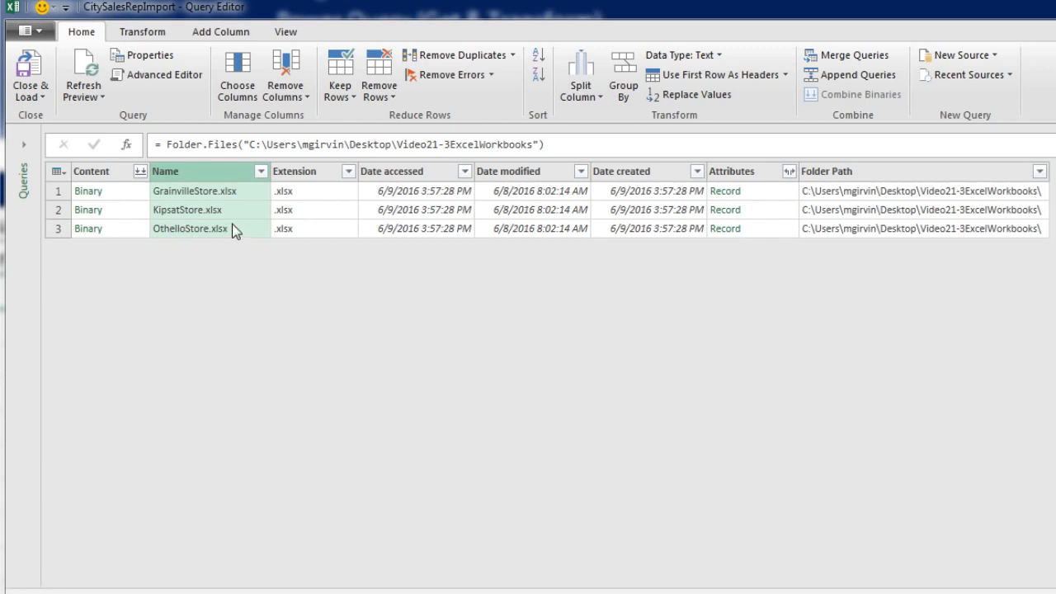
{"action": "left_click", "coordinate": [683, 96]}
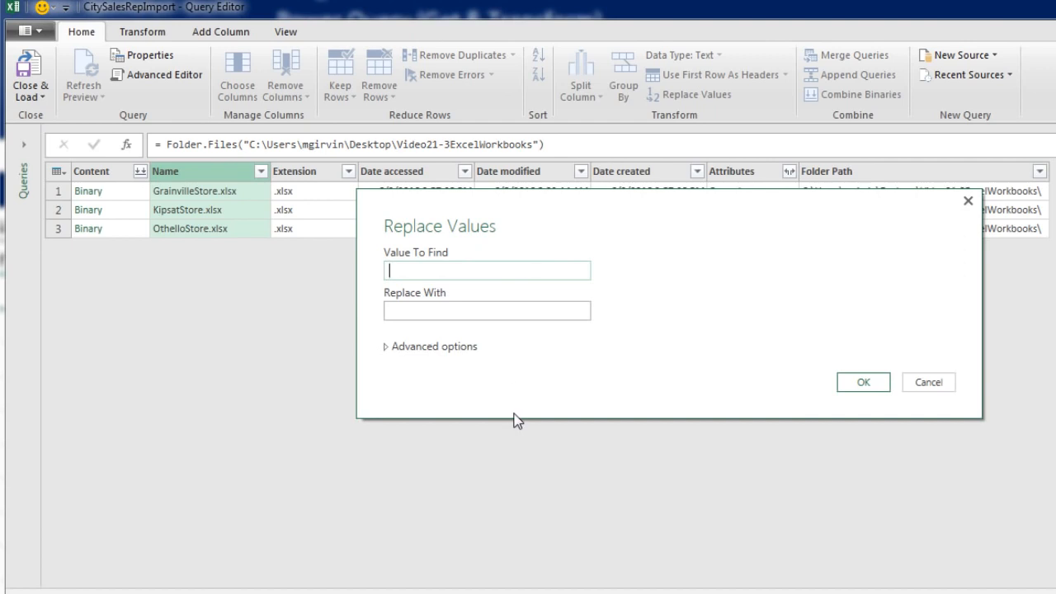
{"action": "type", "text": "Store.xlsx"}
{"action": "left_click", "coordinate": [469, 308]}
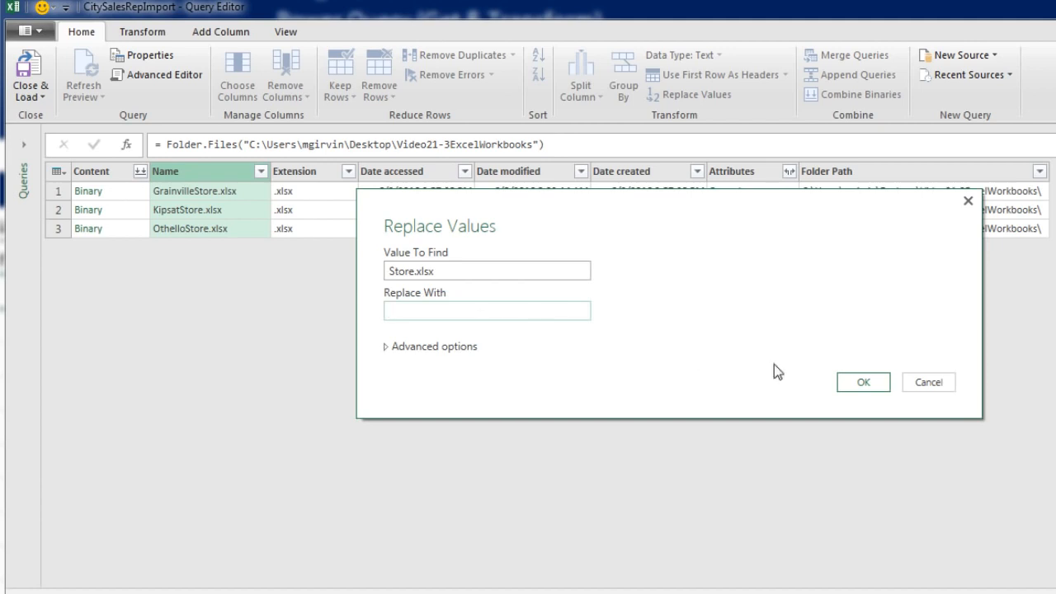
{"action": "left_click", "coordinate": [871, 382]}
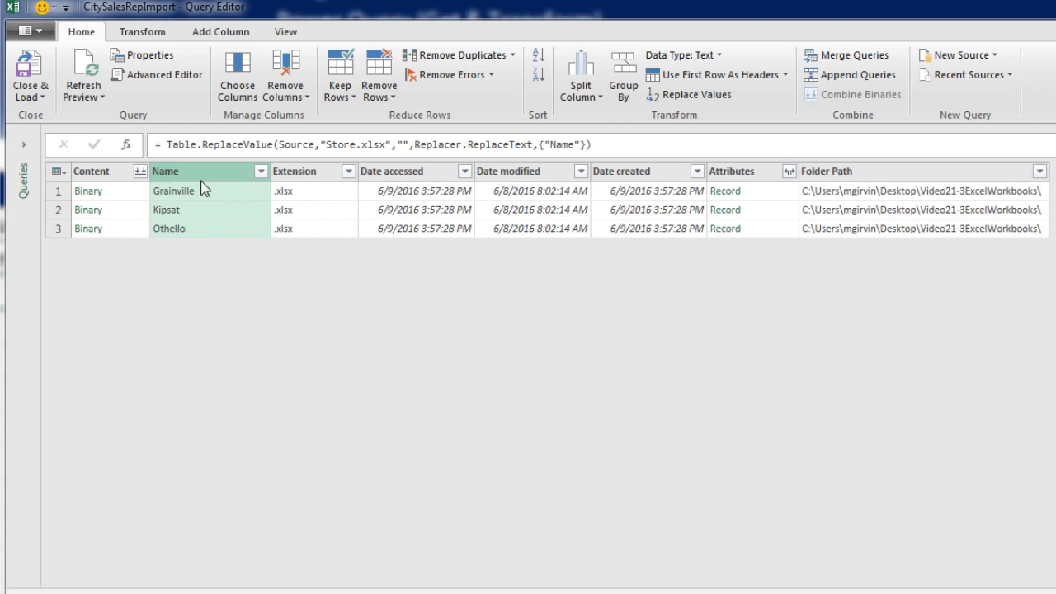
- Keep only the Name and Content columns, removing all other columns
{"action": "left_click", "coordinate": [103, 175], "text": "shift"}
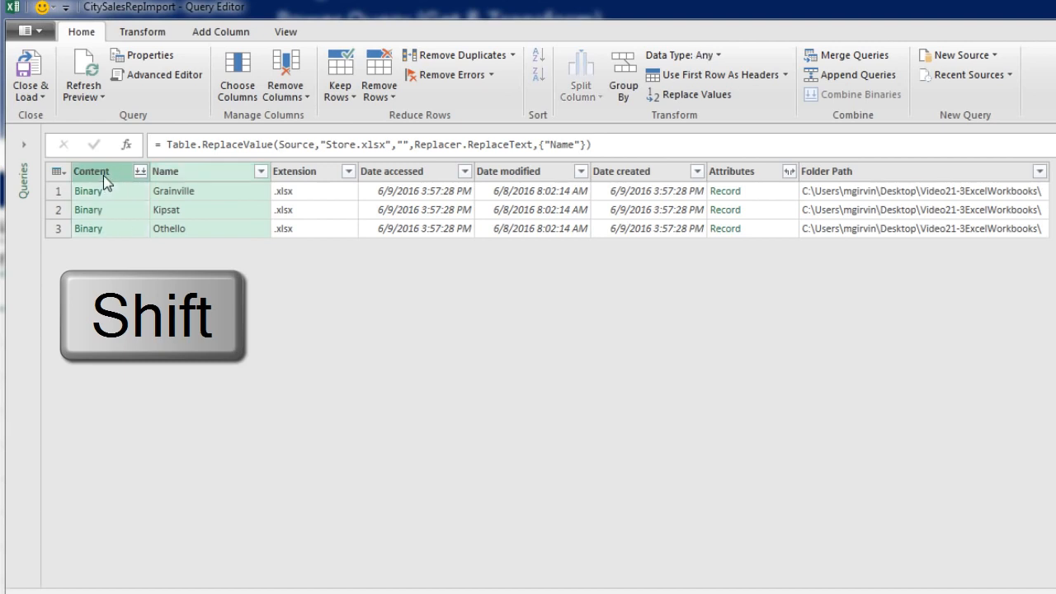
{"action": "right_click", "coordinate": [177, 176]}
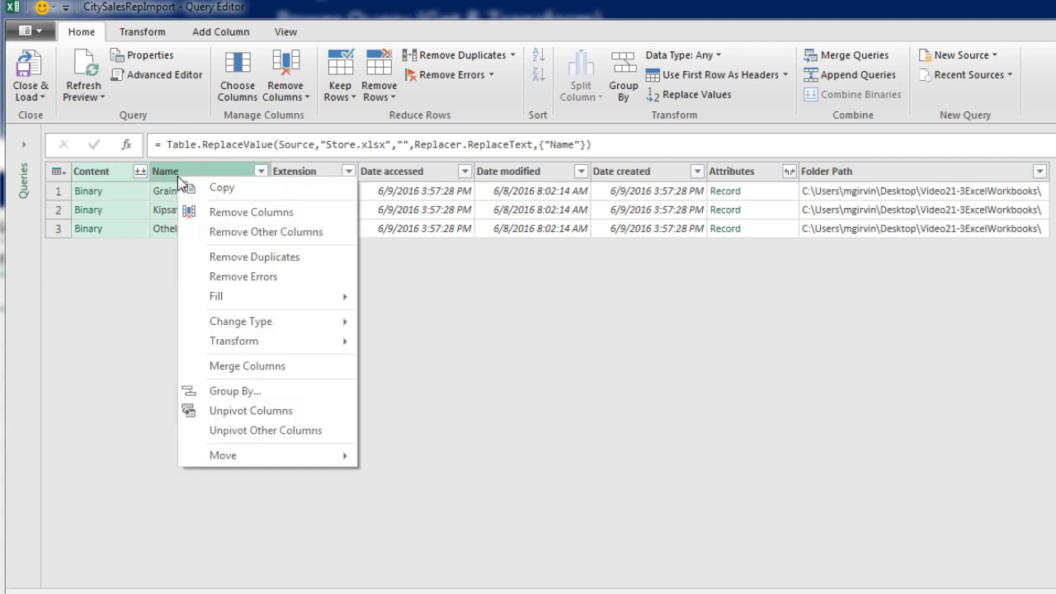
{"action": "left_click", "coordinate": [220, 232]}
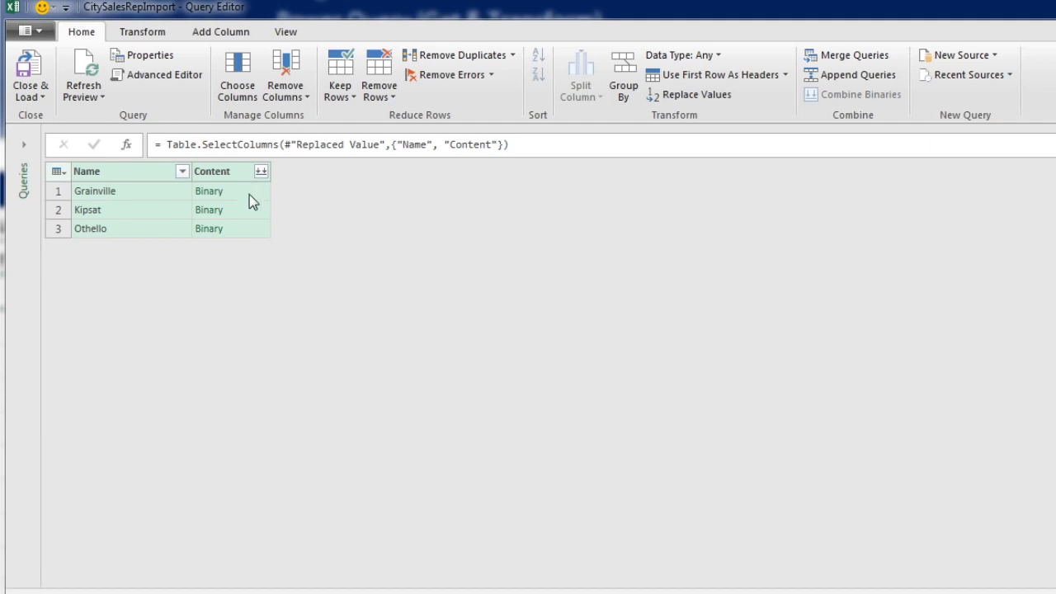
- Start a new custom column and name it GetExcelData
{"action": "left_click", "coordinate": [226, 36]}
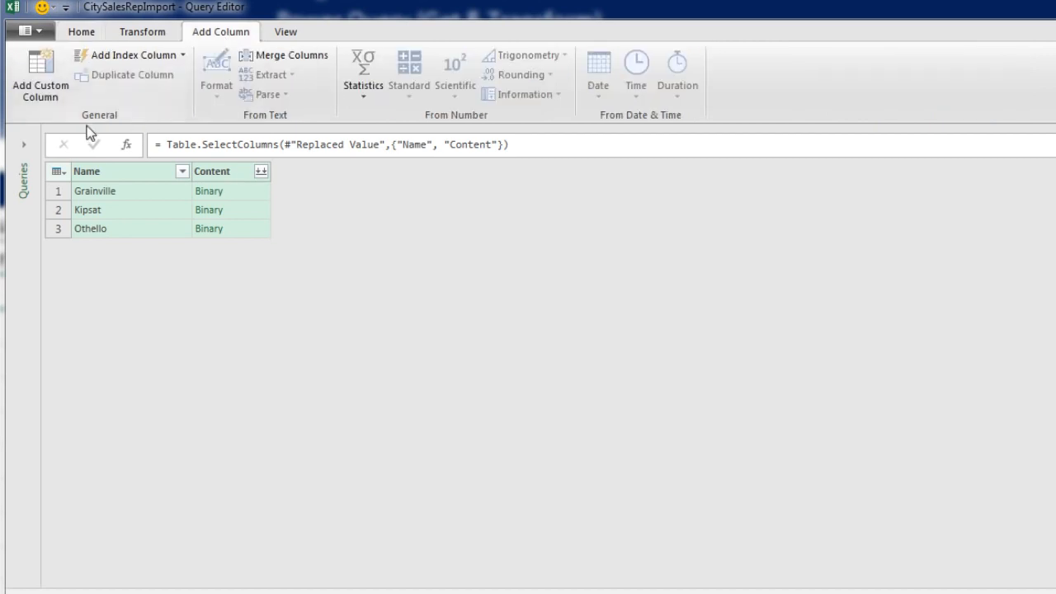
{"action": "left_click", "coordinate": [43, 97]}
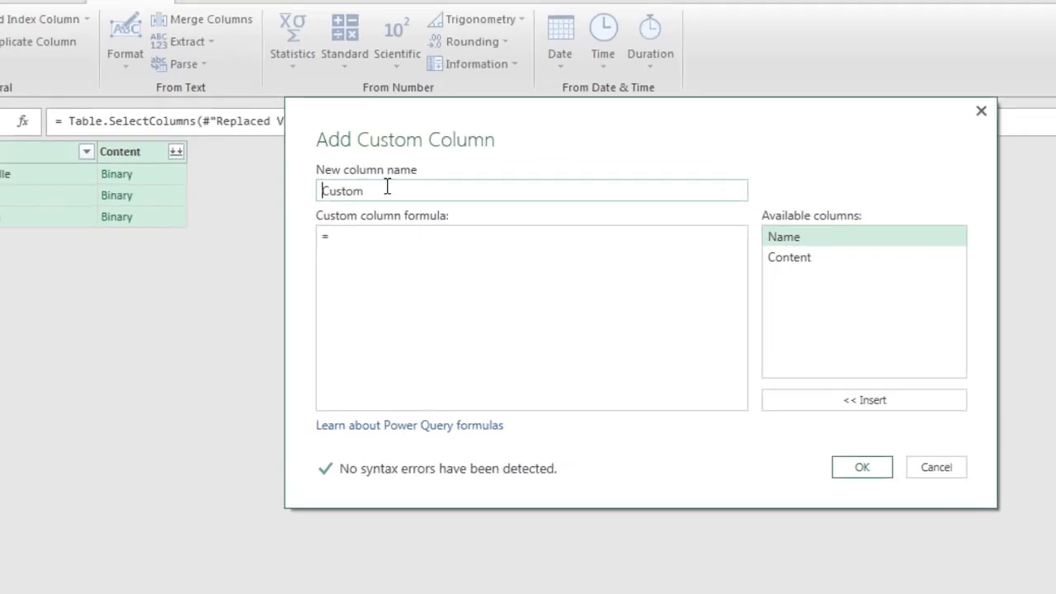
{"action": "left_click_drag", "start_coordinate": [429, 205], "coordinate": [365, 206]}
{"action": "type", "text": "G"}
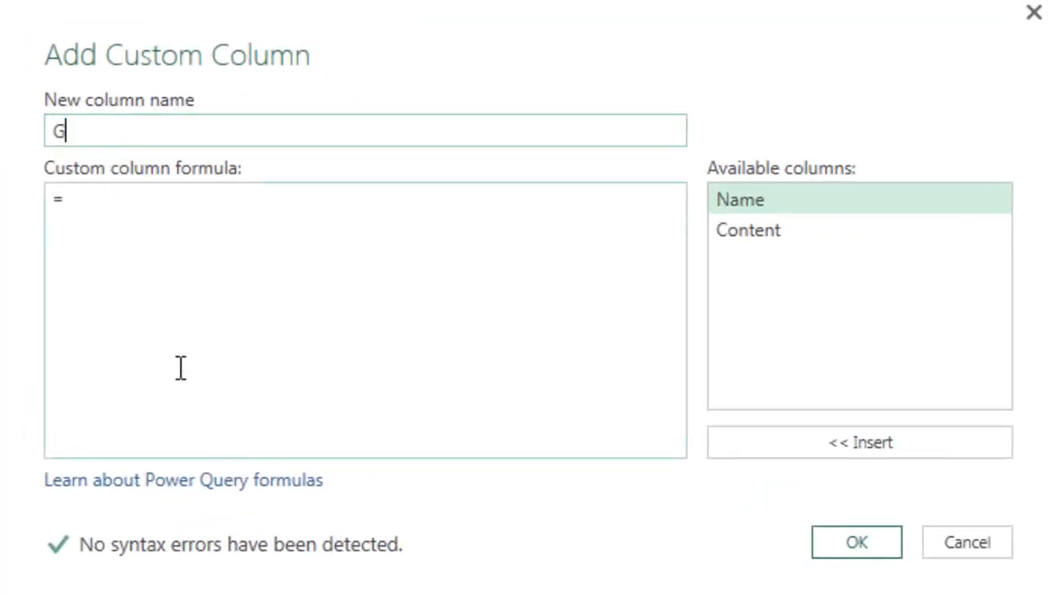
{"action": "type", "text": "etExcelData"}
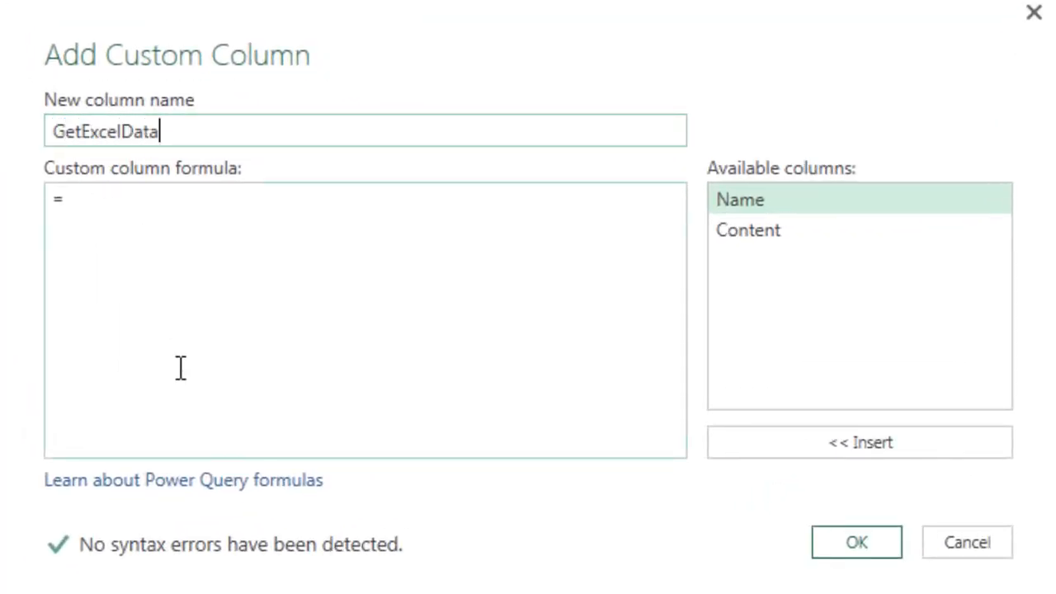
- Enter the formula Excel.Workbook([Content],true) for the GetExcelData column and create it
{"action": "left_click", "coordinate": [161, 361]}
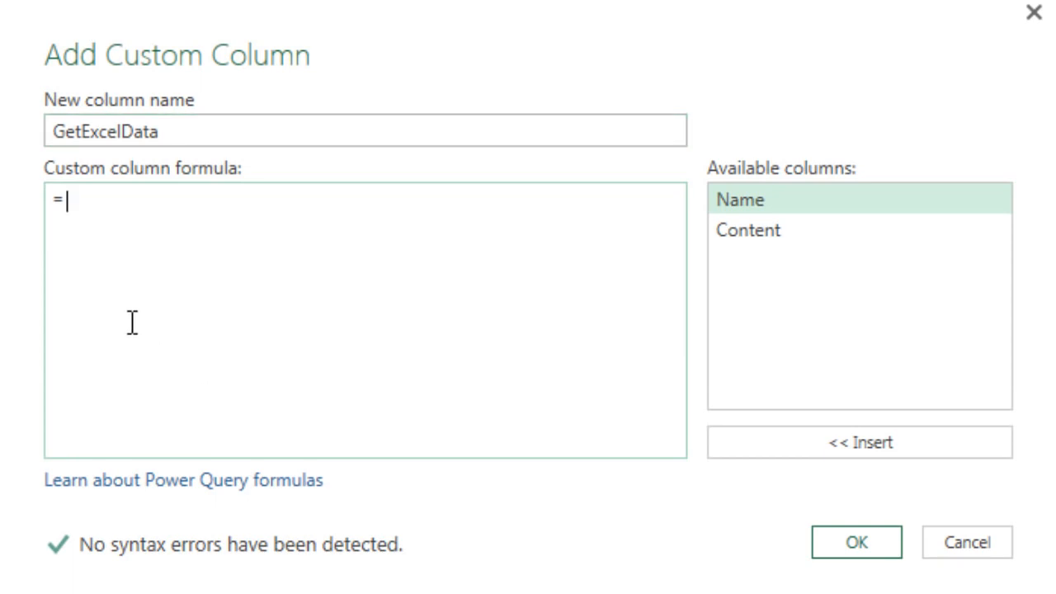
{"action": "type", "text": "Excel.Workbook("}
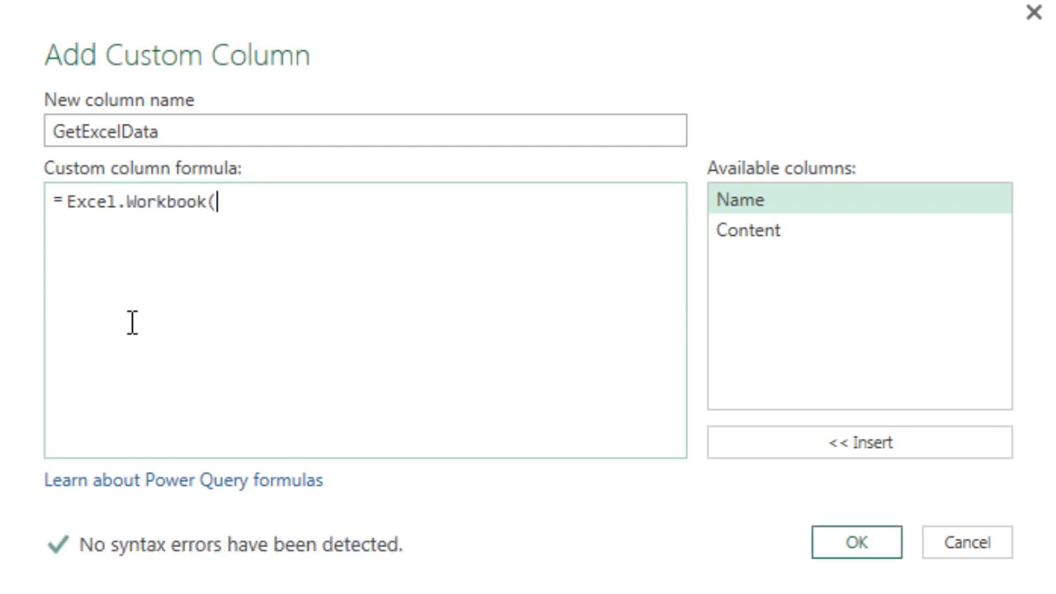
{"action": "double_click", "coordinate": [751, 233]}
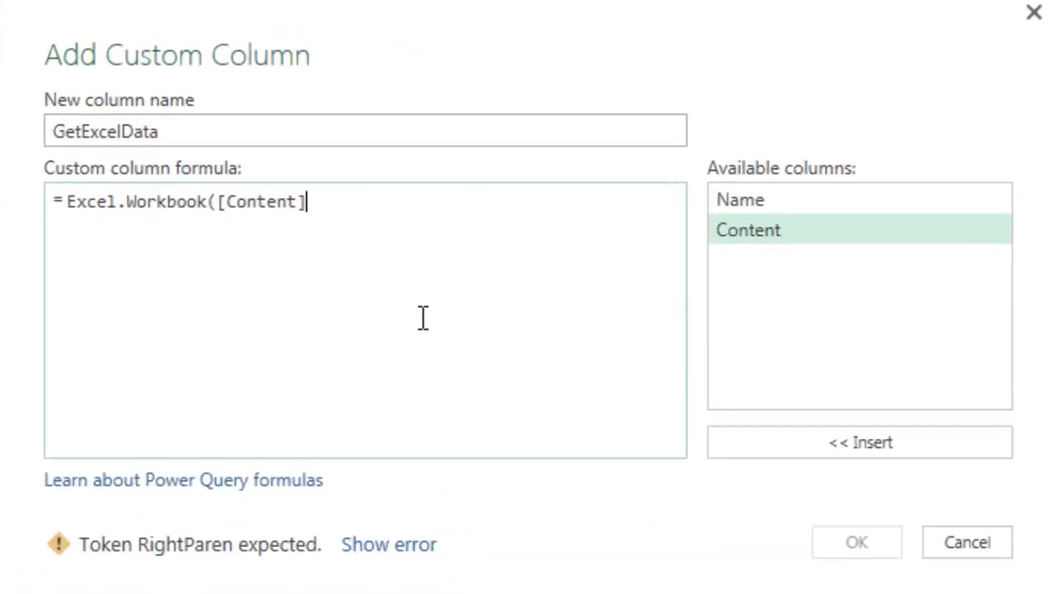
{"action": "type", "text": ",true)"}
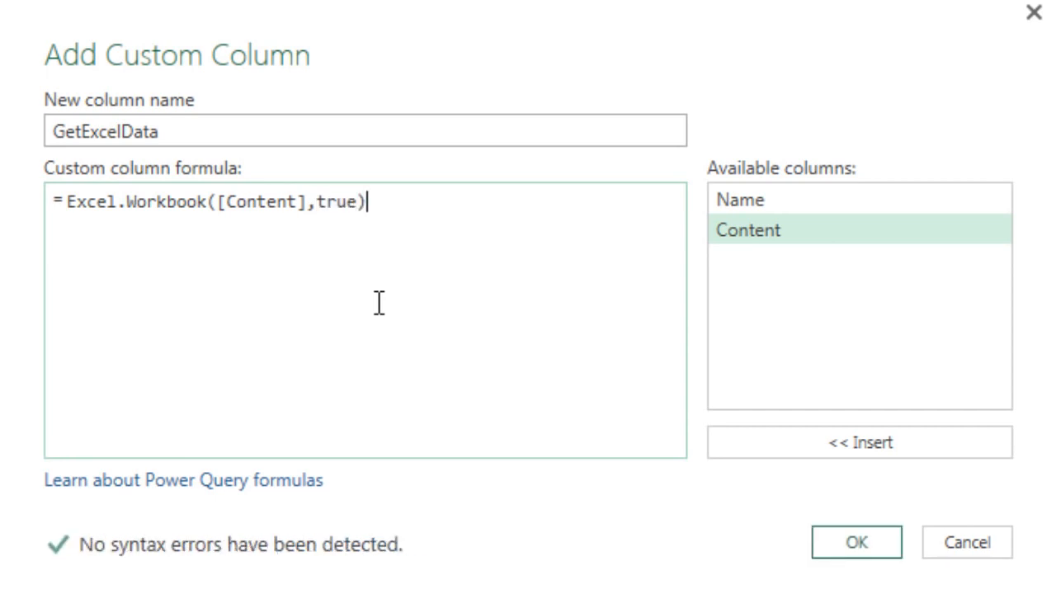
{"action": "double_click", "coordinate": [339, 205]}
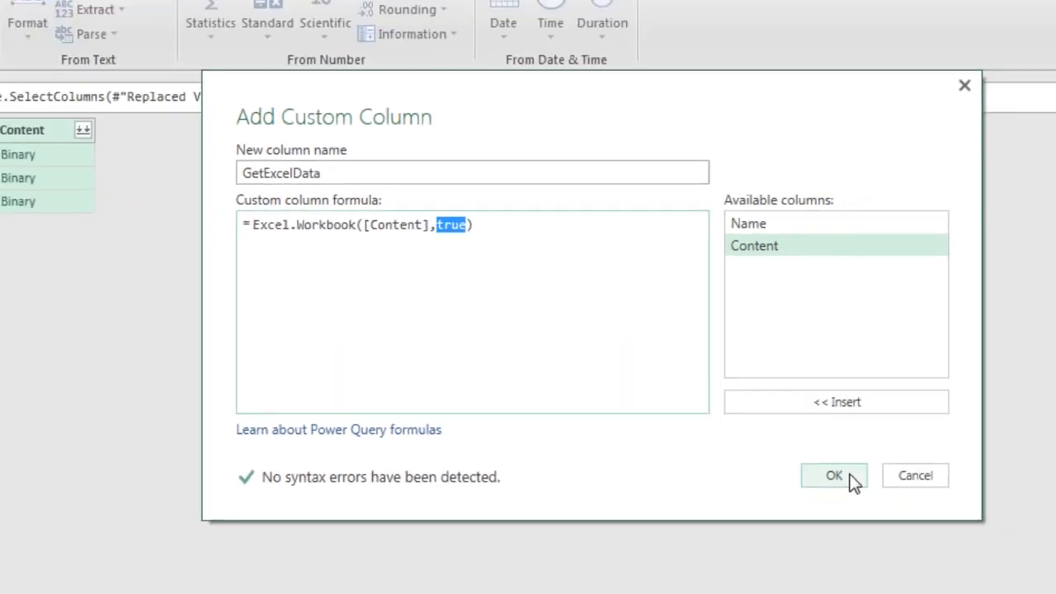
{"action": "left_click", "coordinate": [834, 476]}
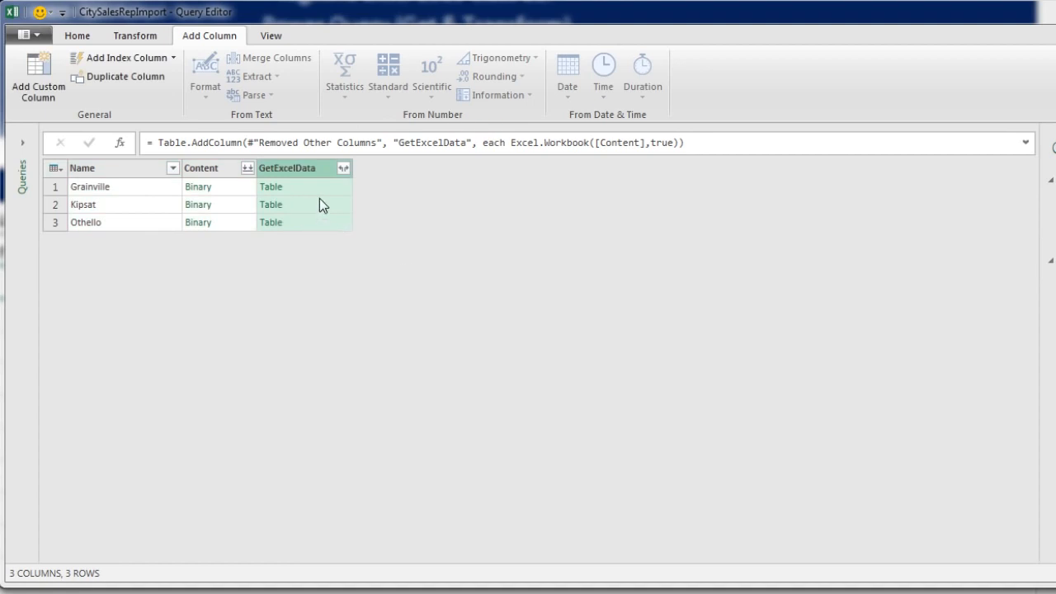
- Preview the sheet list inside each row's GetExcelData table
{"action": "left_click", "coordinate": [315, 187]}
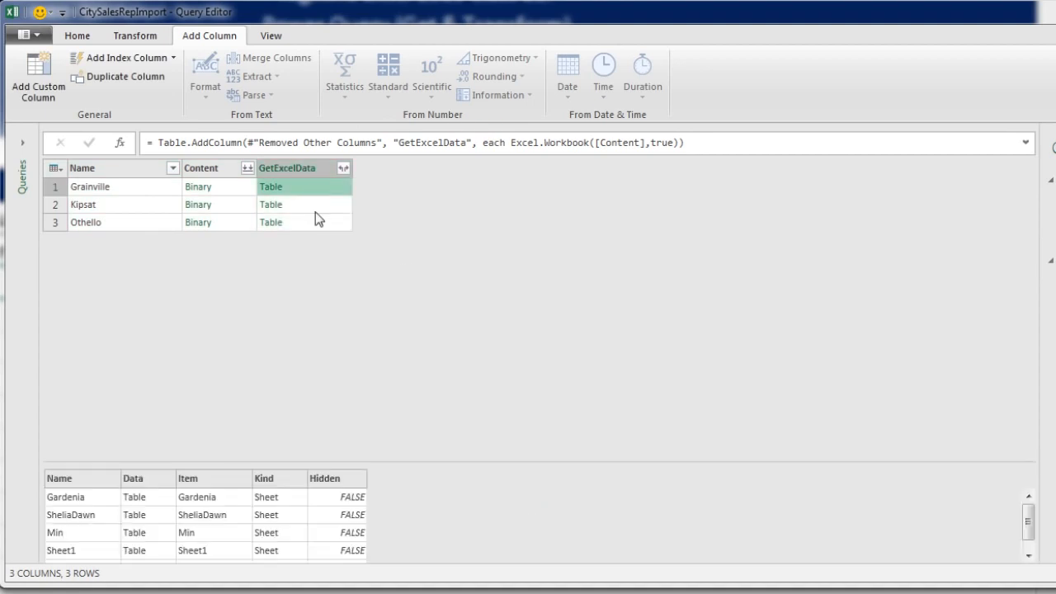
{"action": "left_click", "coordinate": [297, 206]}
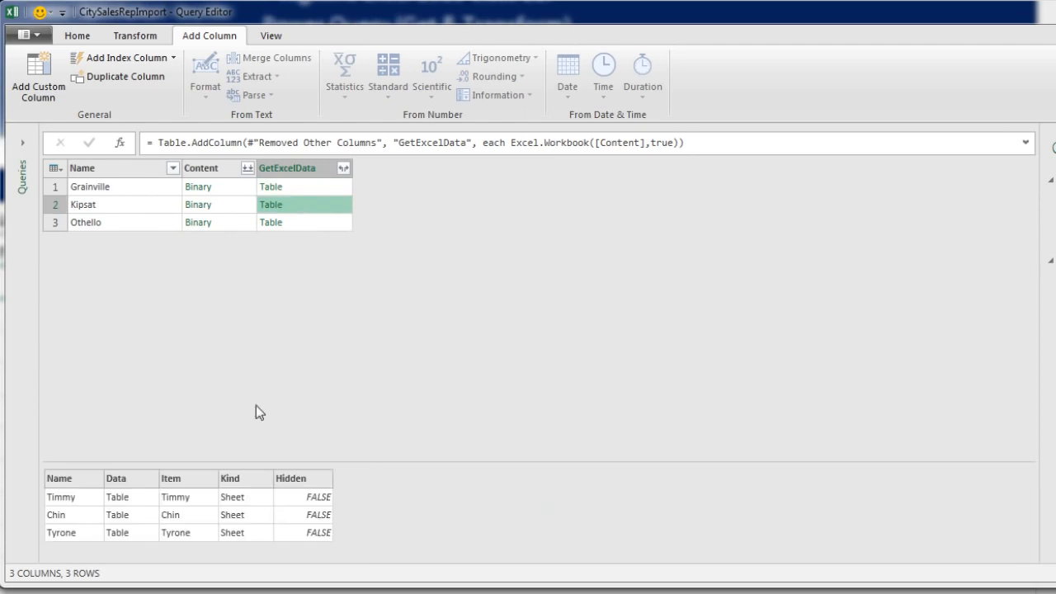
{"action": "left_click", "coordinate": [285, 222]}
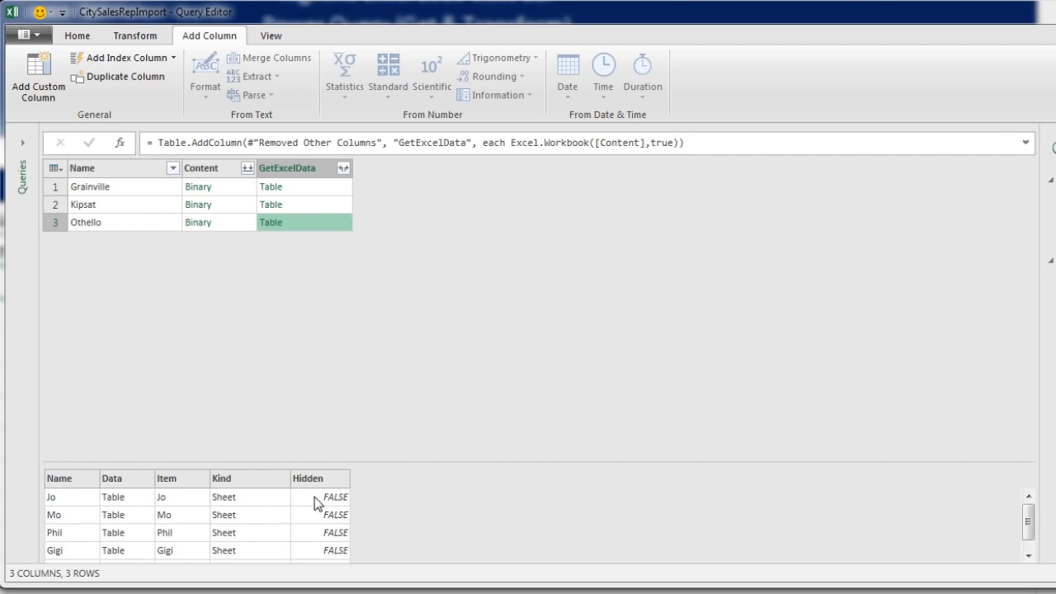
- Expand all GetExcelData fields without using the original column name as prefix
{"action": "left_click", "coordinate": [343, 169]}
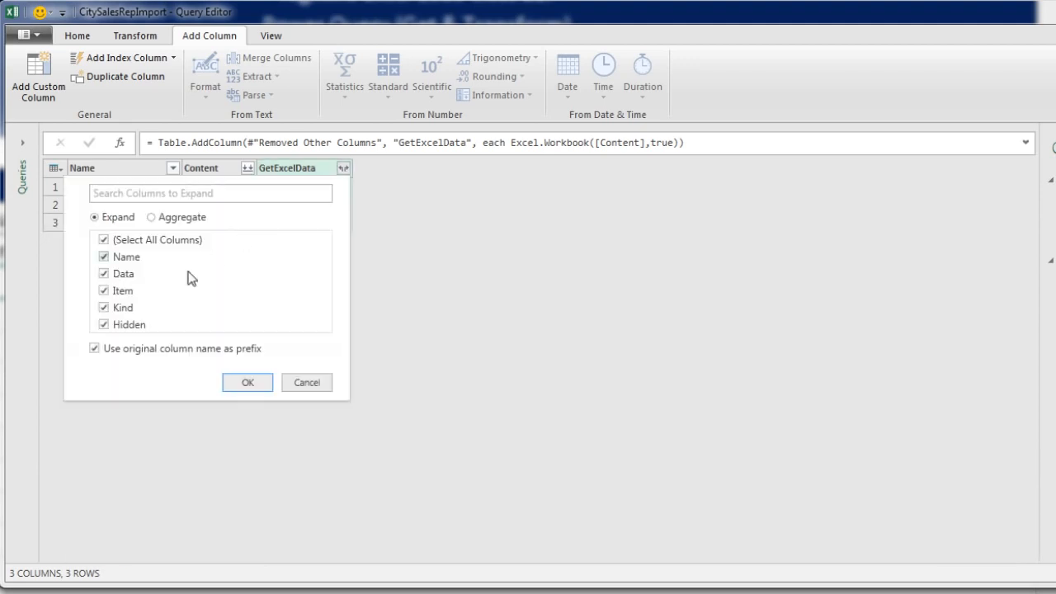
{"action": "left_click", "coordinate": [93, 349]}
{"action": "left_click", "coordinate": [247, 392]}
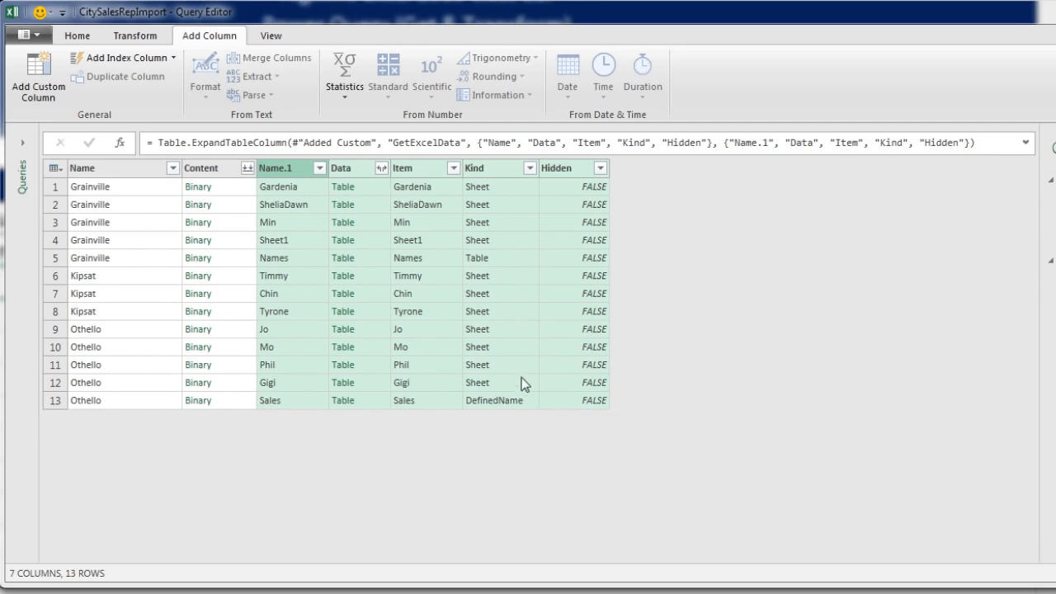
- Filter the Kind column to keep only Sheet rows
{"action": "left_click", "coordinate": [529, 169]}
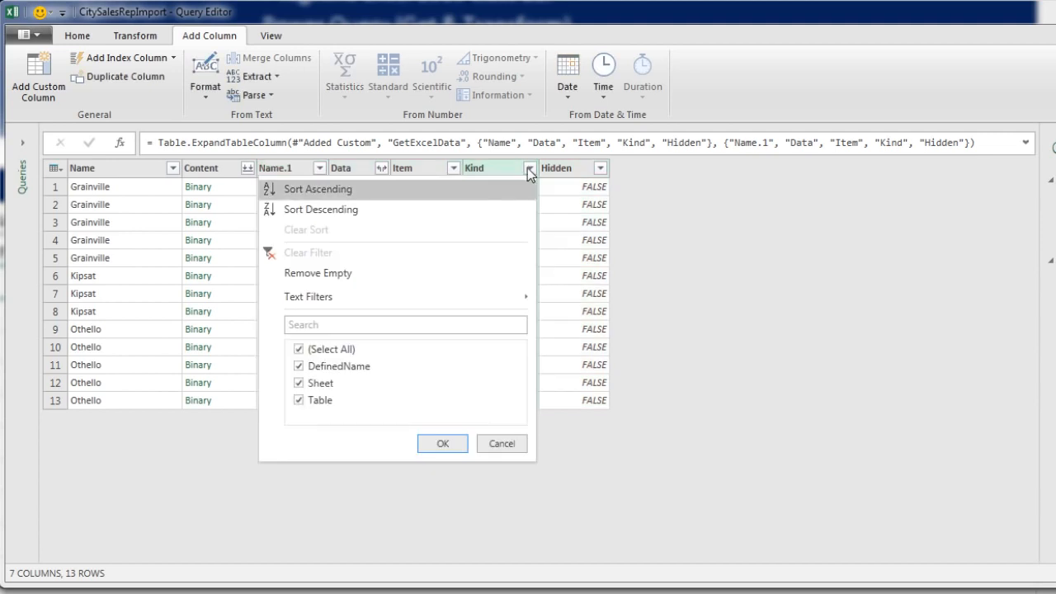
{"action": "left_click", "coordinate": [299, 350]}
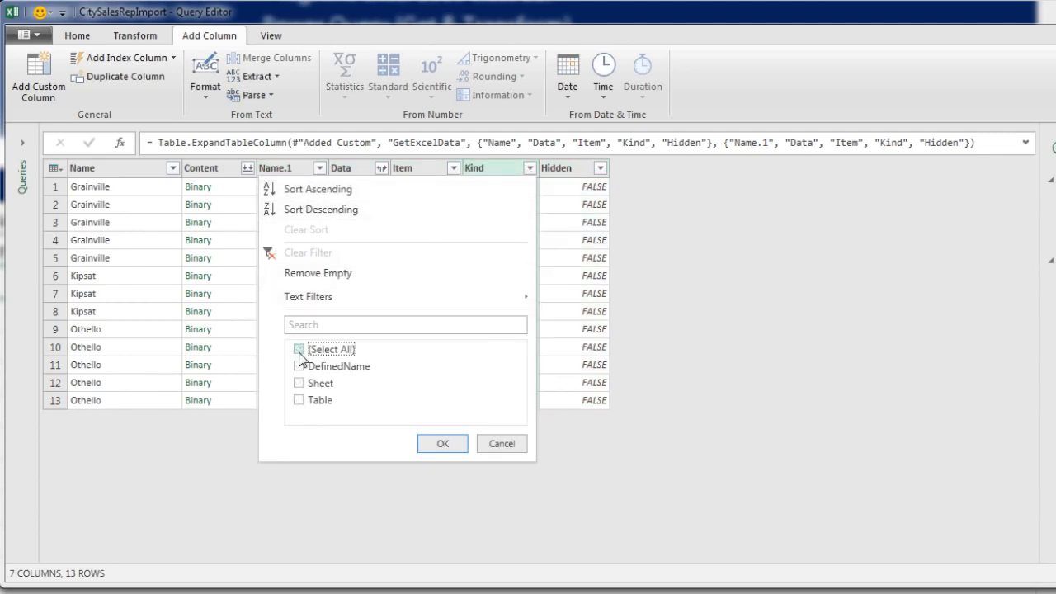
{"action": "left_click", "coordinate": [299, 383]}
{"action": "left_click", "coordinate": [437, 443]}
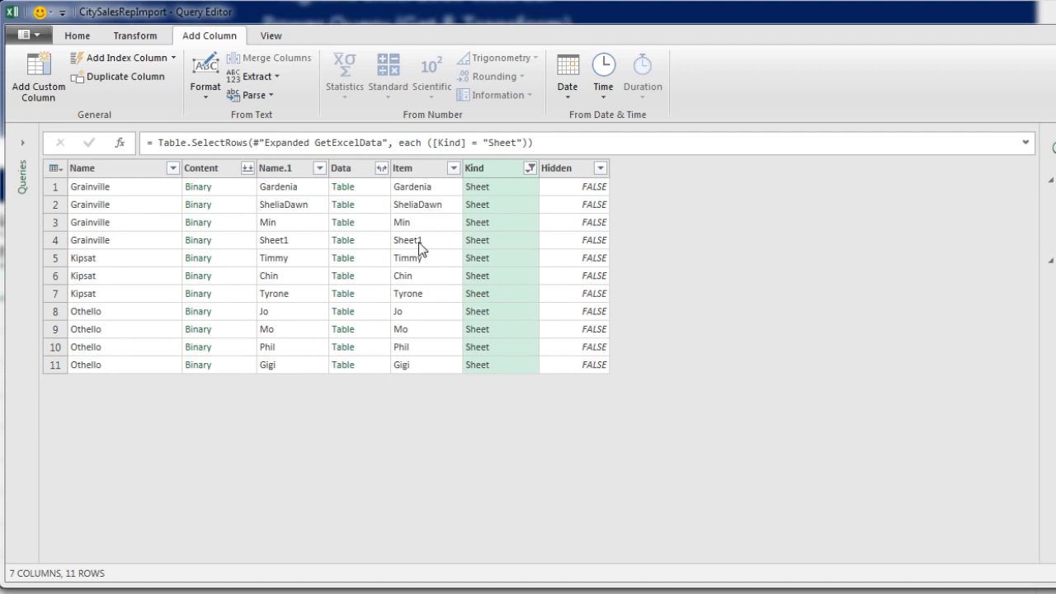
- Filter the Item column to rows that do not contain "Sheet"
{"action": "left_click", "coordinate": [454, 168]}
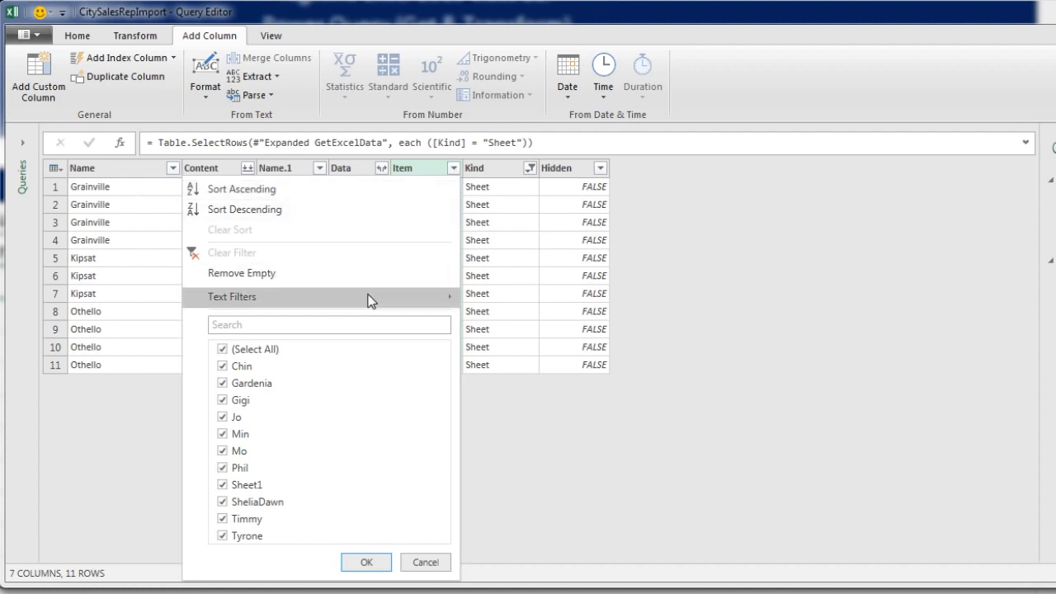
{"action": "mouse_move", "coordinate": [368, 297]}
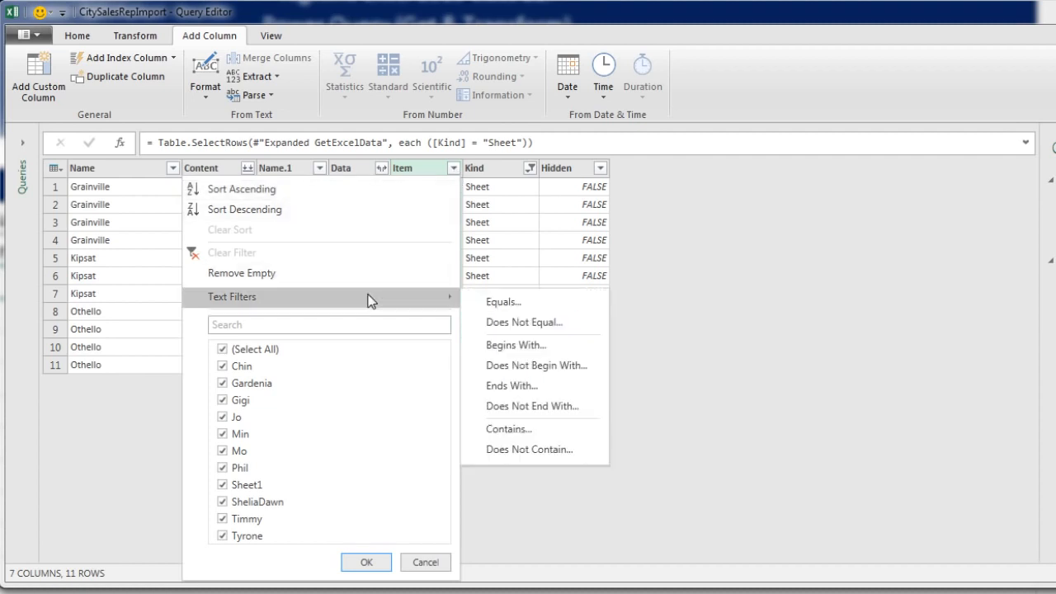
{"action": "left_click", "coordinate": [540, 449]}
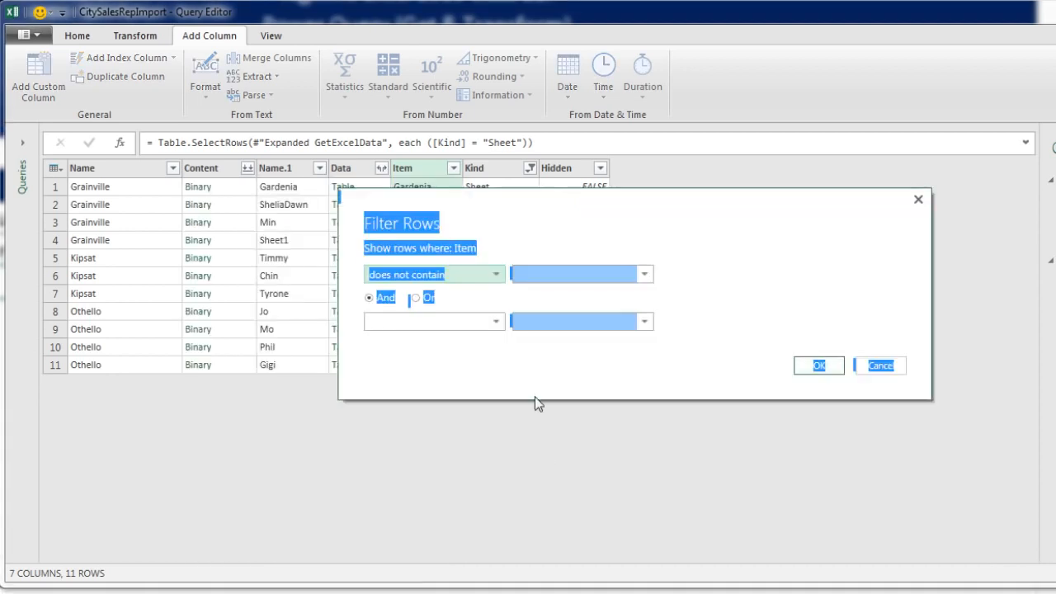
{"action": "type", "text": "Sheet"}
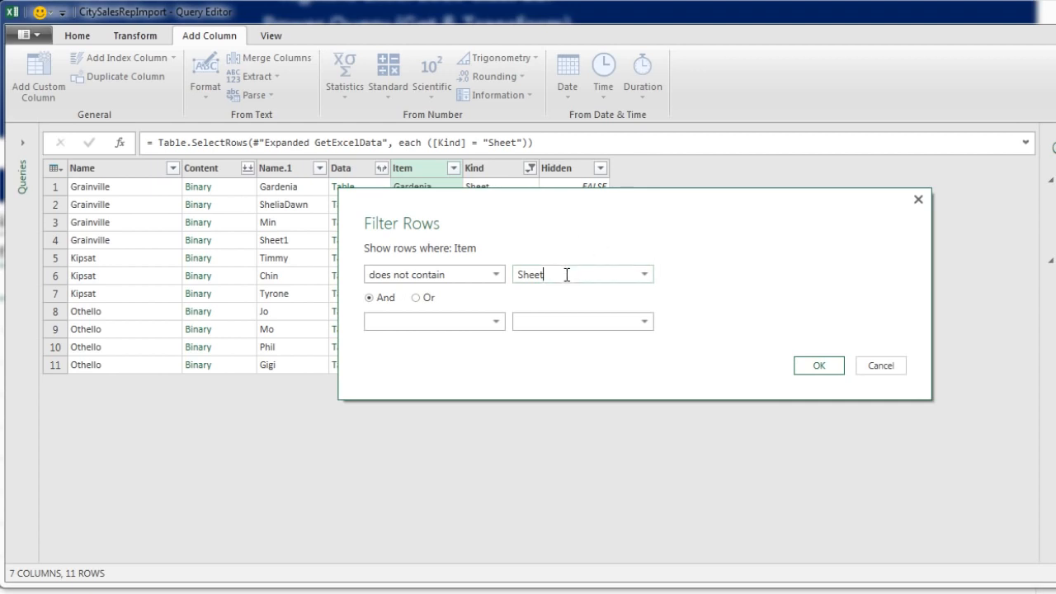
{"action": "left_click", "coordinate": [825, 367]}
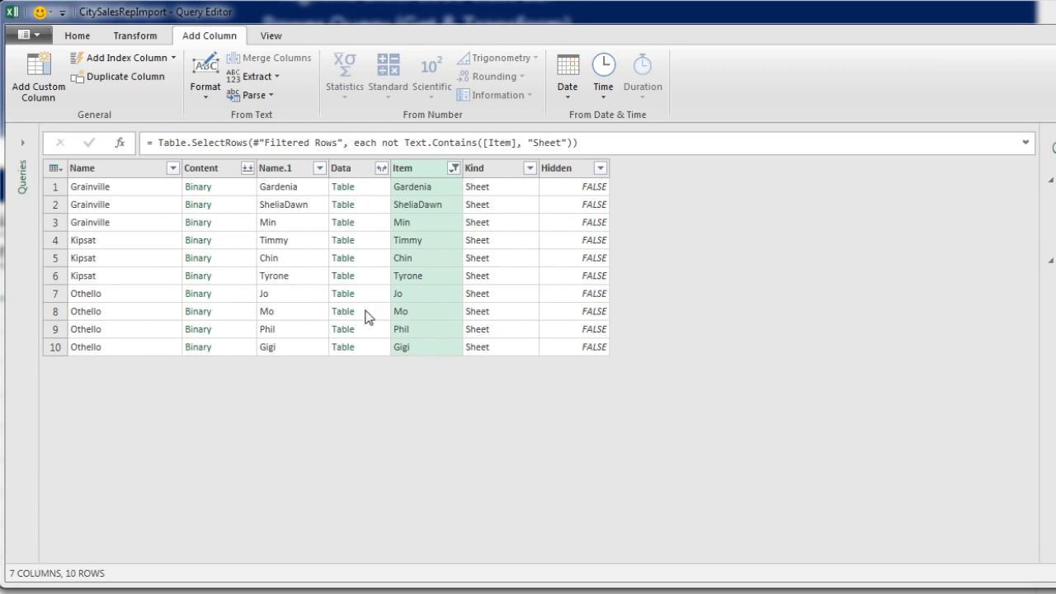
- Keep only the Name, Data and Item columns, removing all other columns
{"action": "left_click", "coordinate": [142, 169]}
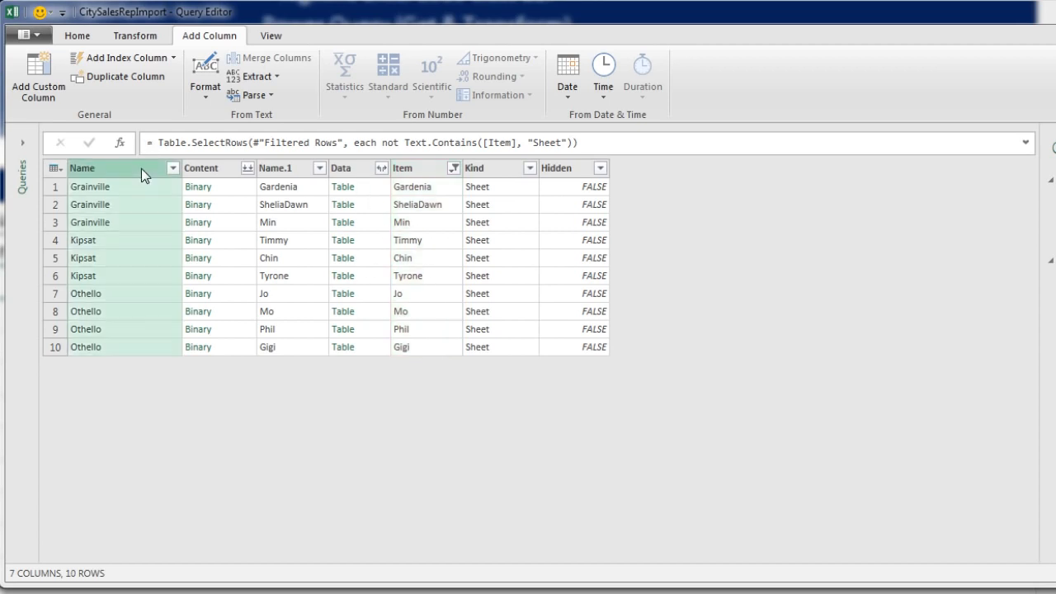
{"action": "left_click", "coordinate": [355, 170], "text": "ctrl"}
{"action": "left_click", "coordinate": [403, 172], "text": "ctrl"}
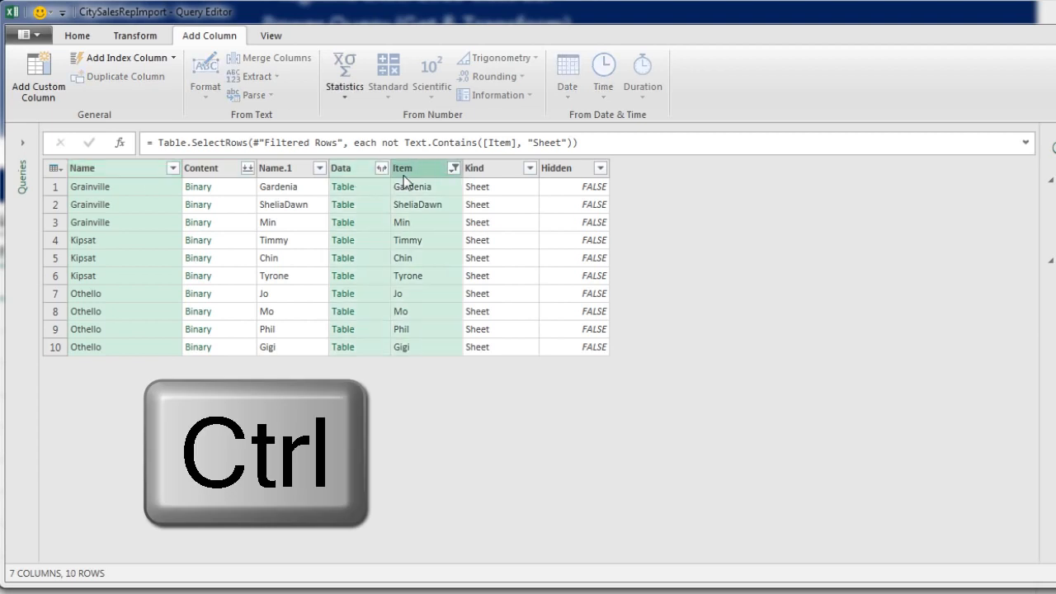
{"action": "right_click", "coordinate": [358, 176]}
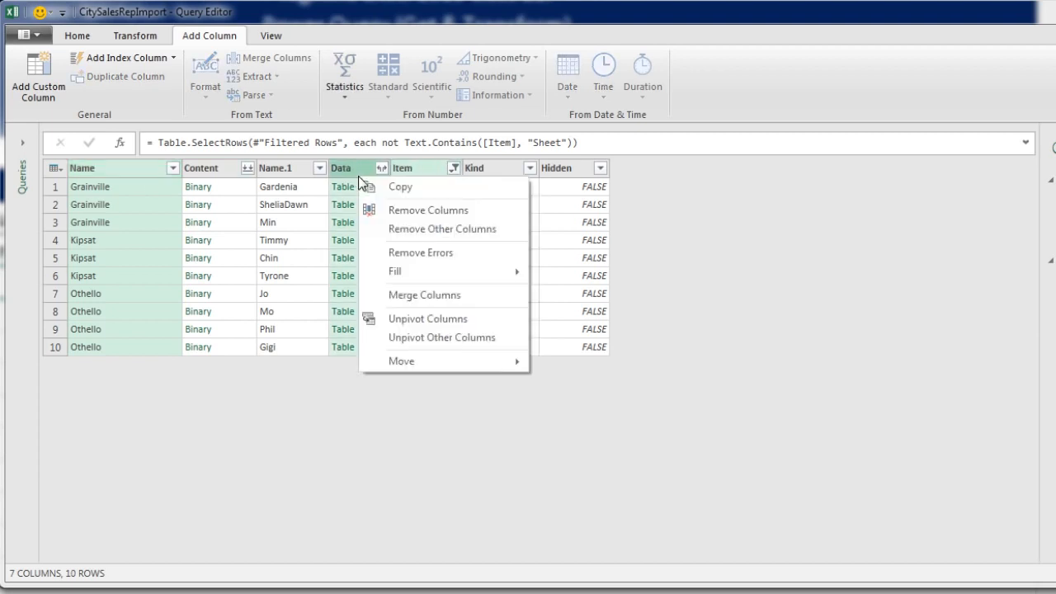
{"action": "left_click", "coordinate": [383, 228]}
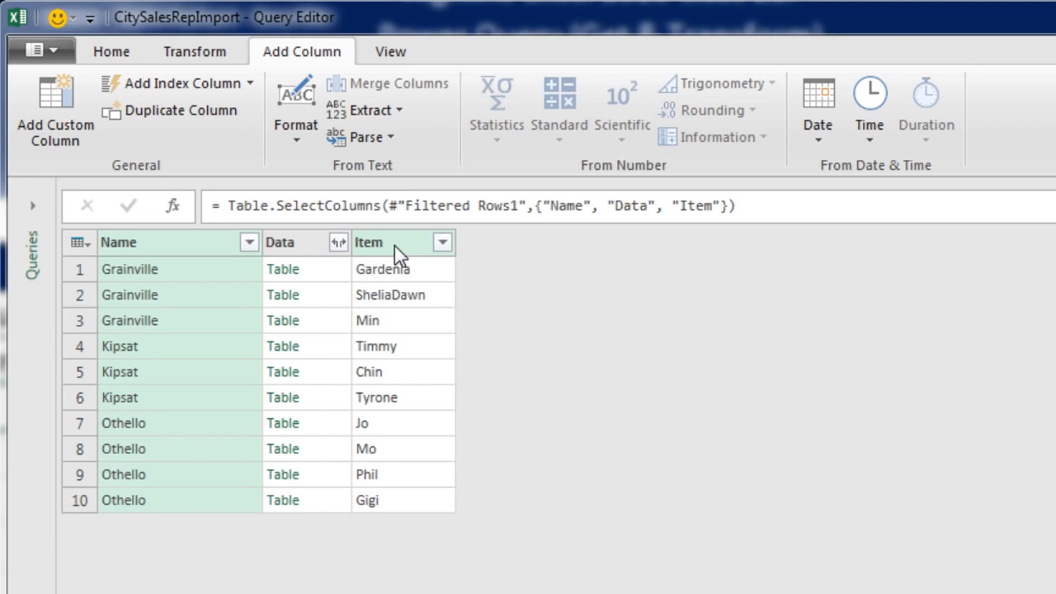
- Rename the Item column to SalesRep and the Name column to City
{"action": "double_click", "coordinate": [394, 245]}
{"action": "type", "text": "SalesRep"}
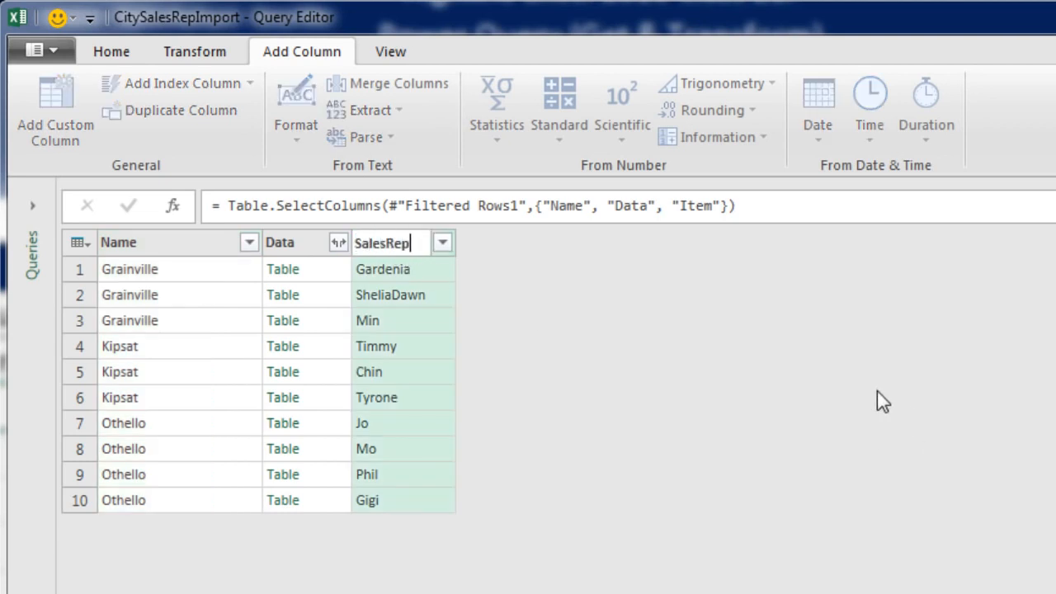
{"action": "key", "text": "Return"}
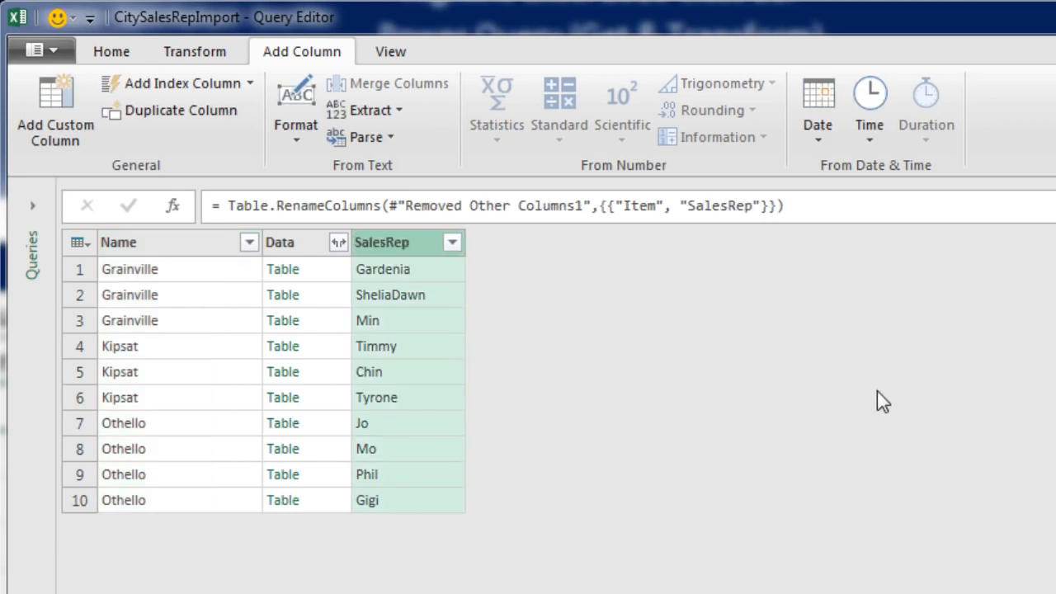
{"action": "double_click", "coordinate": [144, 248]}
{"action": "type", "text": "C"}
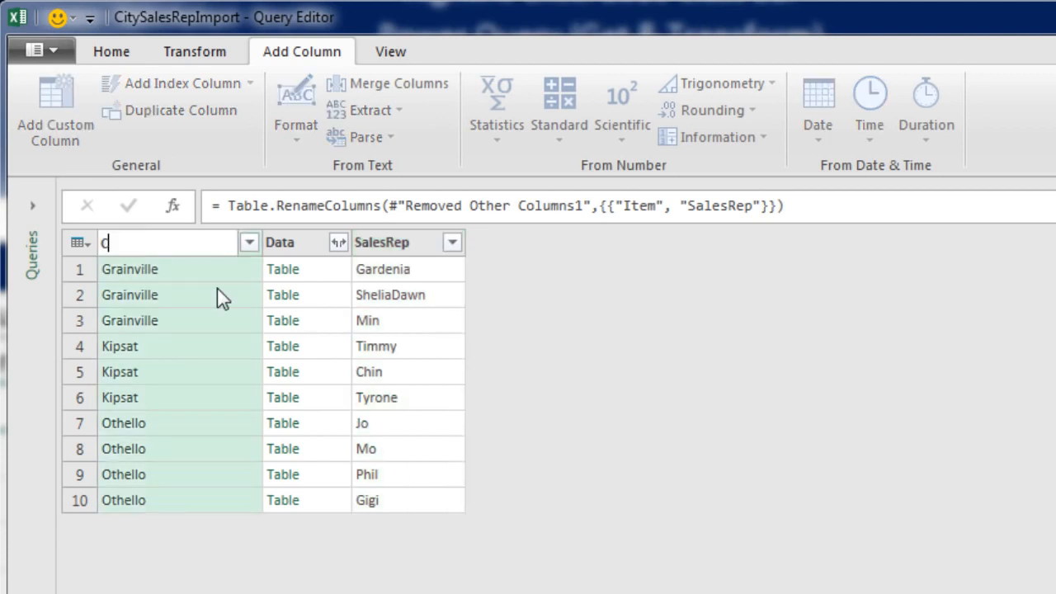
{"action": "type", "text": "ity"}
{"action": "key", "text": "Return"}
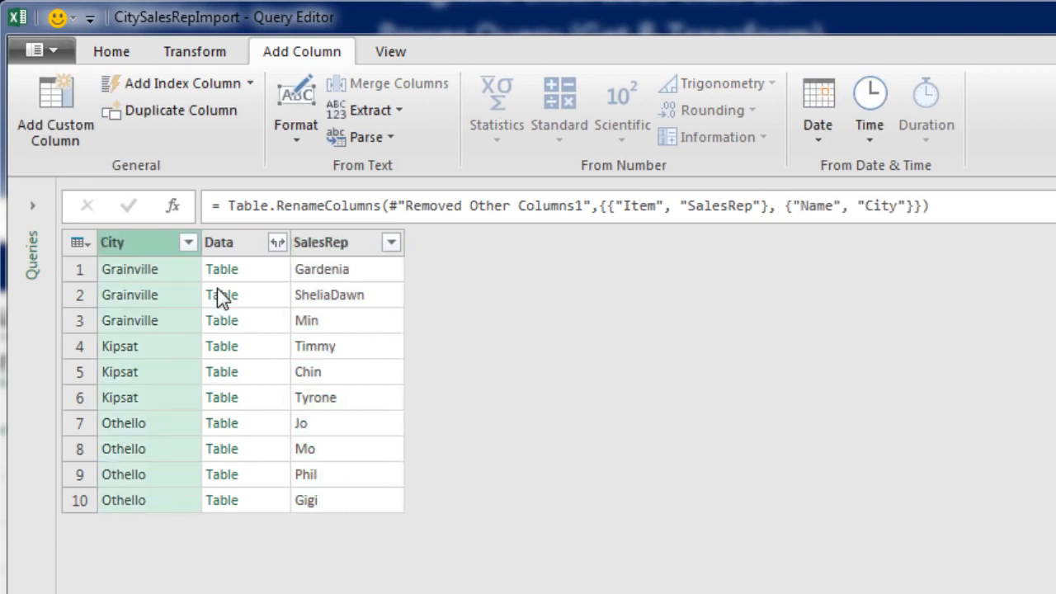
- Expand the Data column's Date, Product and Sales fields without a prefix
{"action": "left_click", "coordinate": [277, 243]}
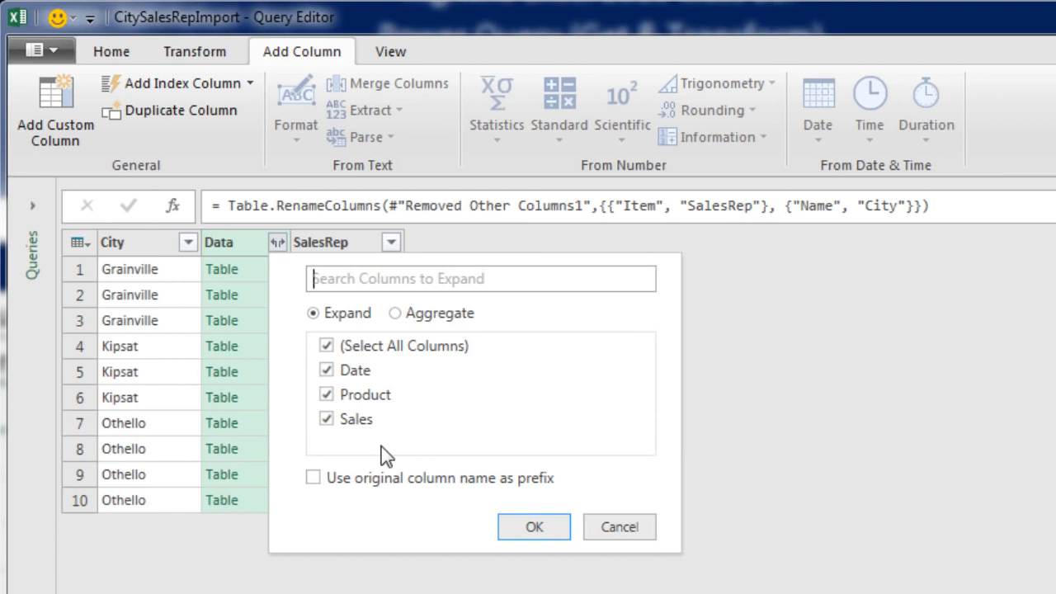
{"action": "left_click", "coordinate": [532, 526]}
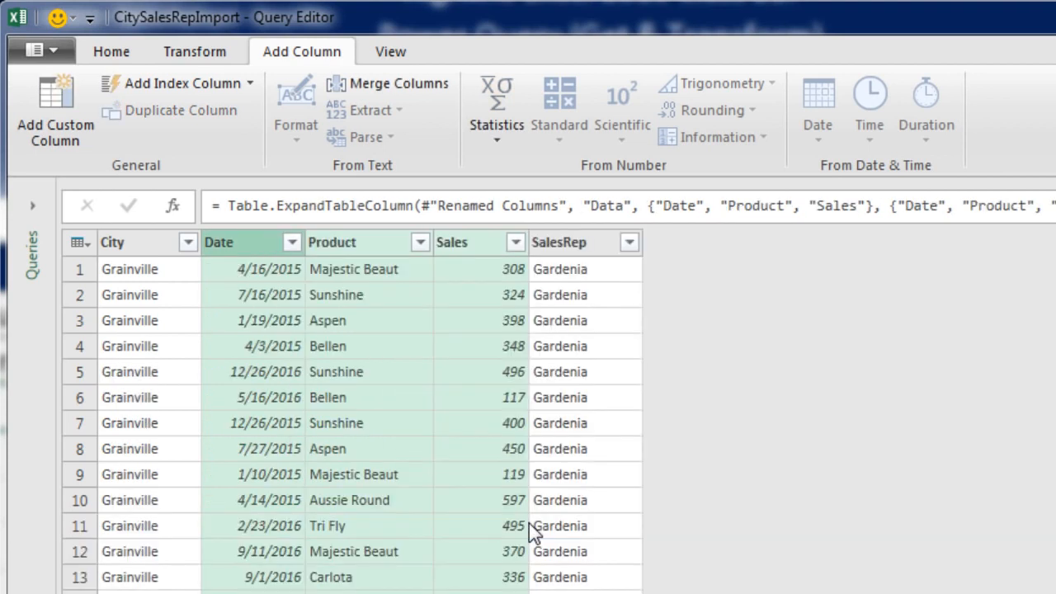
- Set the City column's data type to Text
{"action": "left_click", "coordinate": [134, 243]}
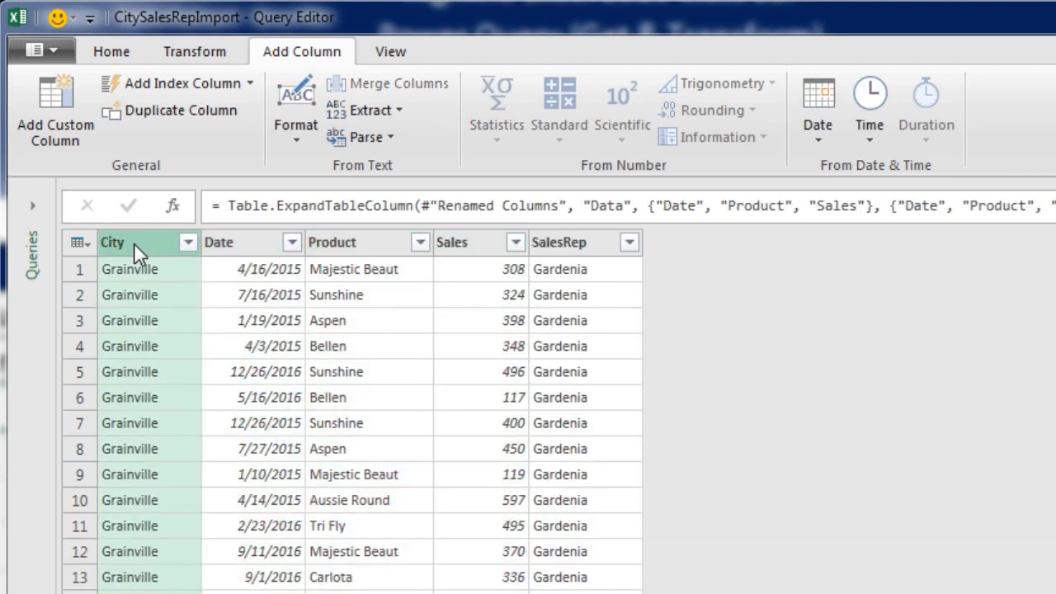
{"action": "left_click", "coordinate": [110, 53]}
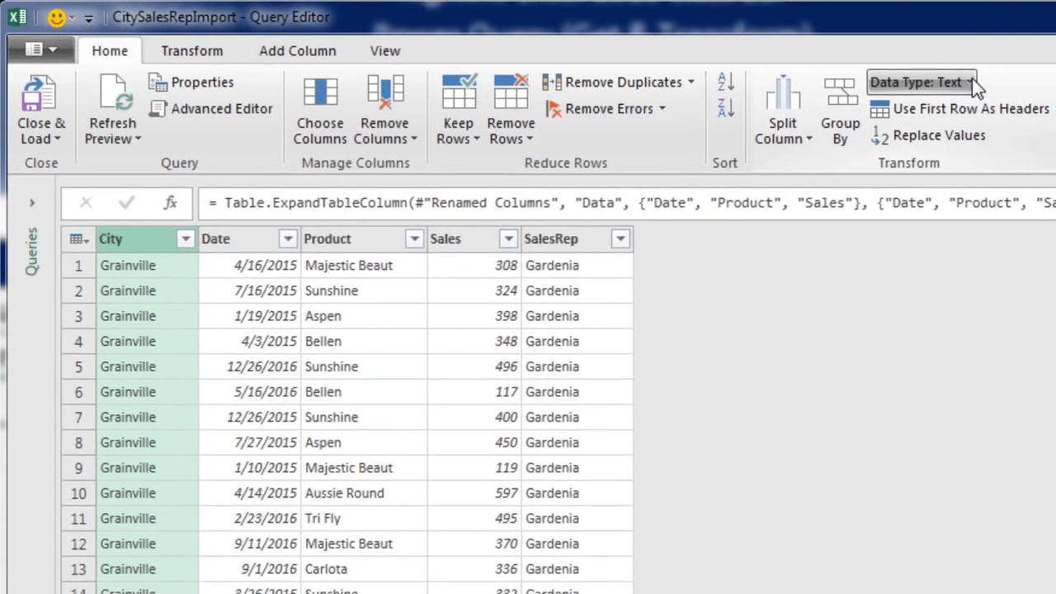
{"action": "left_click", "coordinate": [978, 82]}
{"action": "left_click", "coordinate": [908, 327]}
- Set the Date column's data type to Date
{"action": "left_click", "coordinate": [250, 240]}
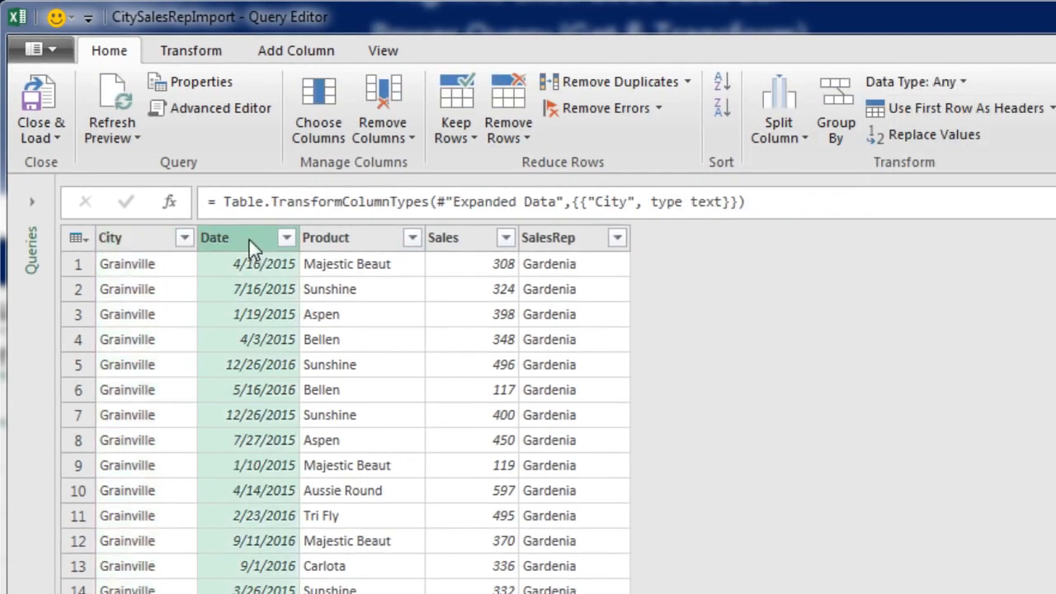
{"action": "left_click", "coordinate": [959, 80]}
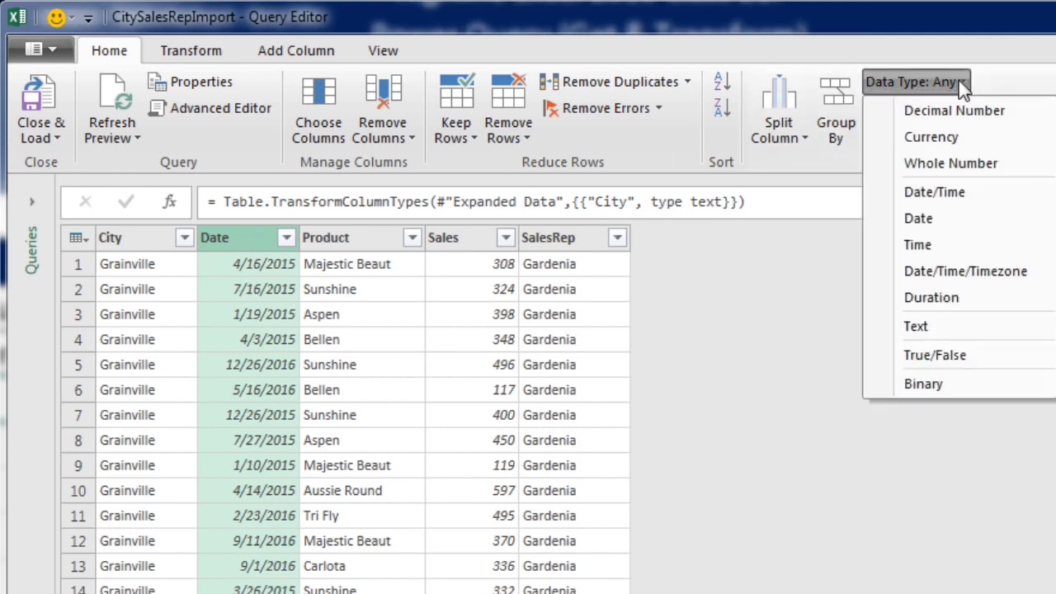
{"action": "left_click", "coordinate": [965, 216]}
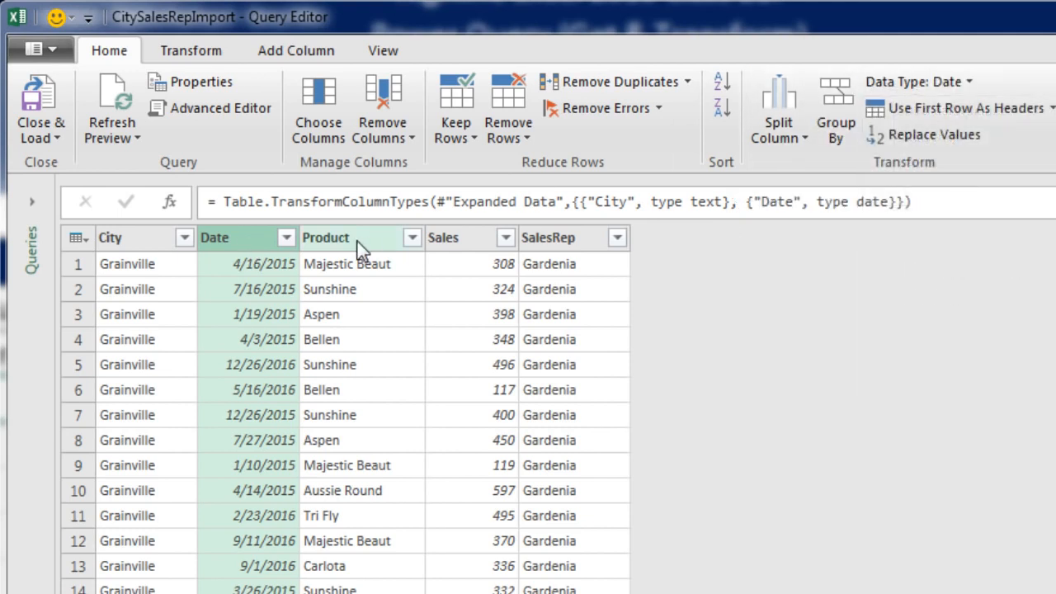
- Set the Product column's data type to Text
{"action": "left_click", "coordinate": [358, 241]}
{"action": "left_click", "coordinate": [960, 83]}
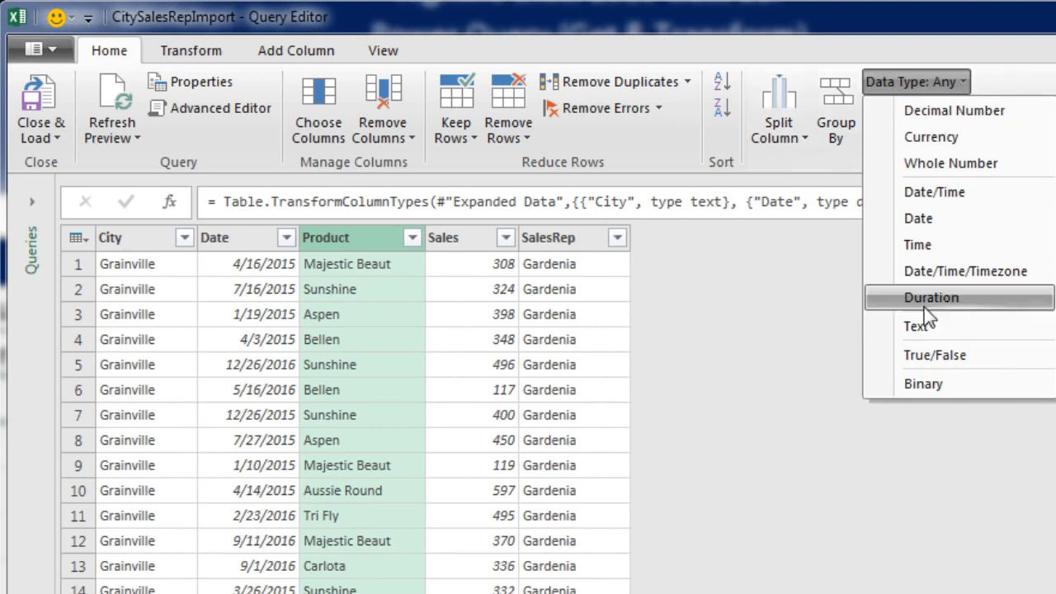
{"action": "left_click", "coordinate": [889, 330]}
- Set the Sales column's data type to Decimal Number
{"action": "left_click", "coordinate": [456, 241]}
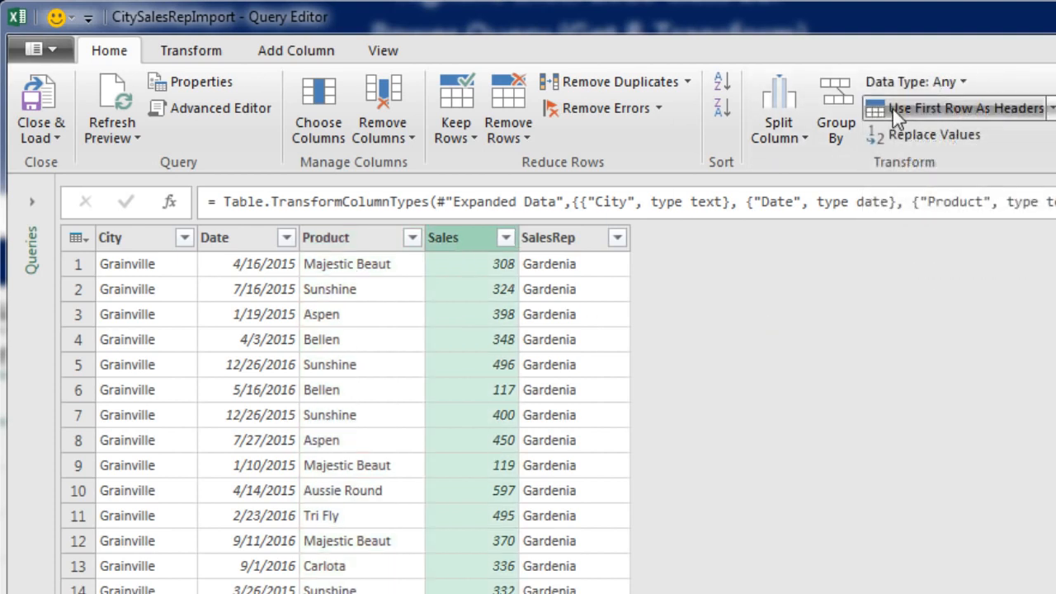
{"action": "left_click", "coordinate": [957, 84]}
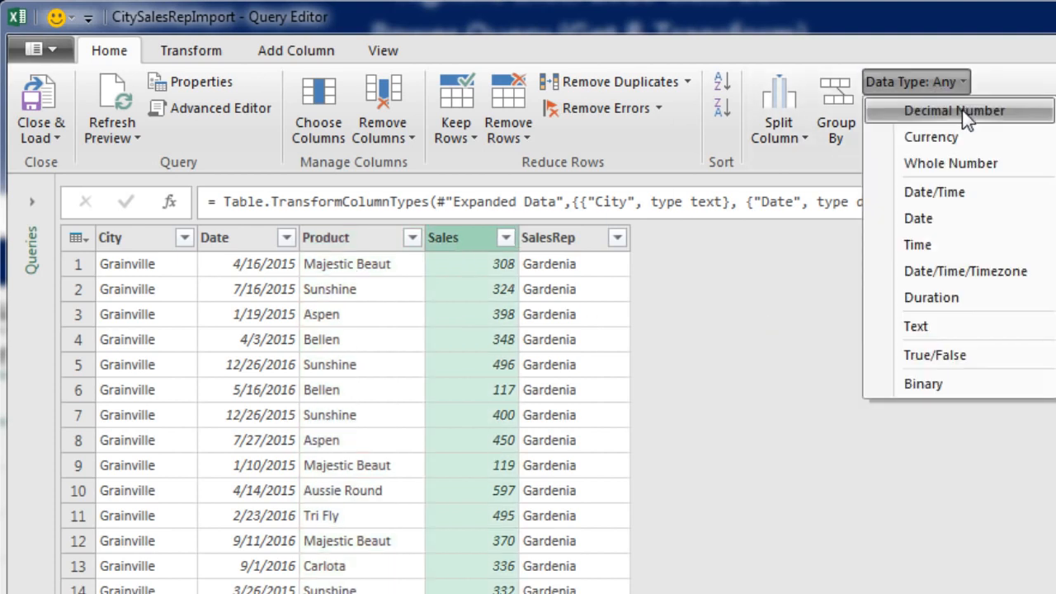
{"action": "left_click", "coordinate": [962, 110]}
- Set the SalesRep column's data type to Text
{"action": "left_click", "coordinate": [550, 240]}
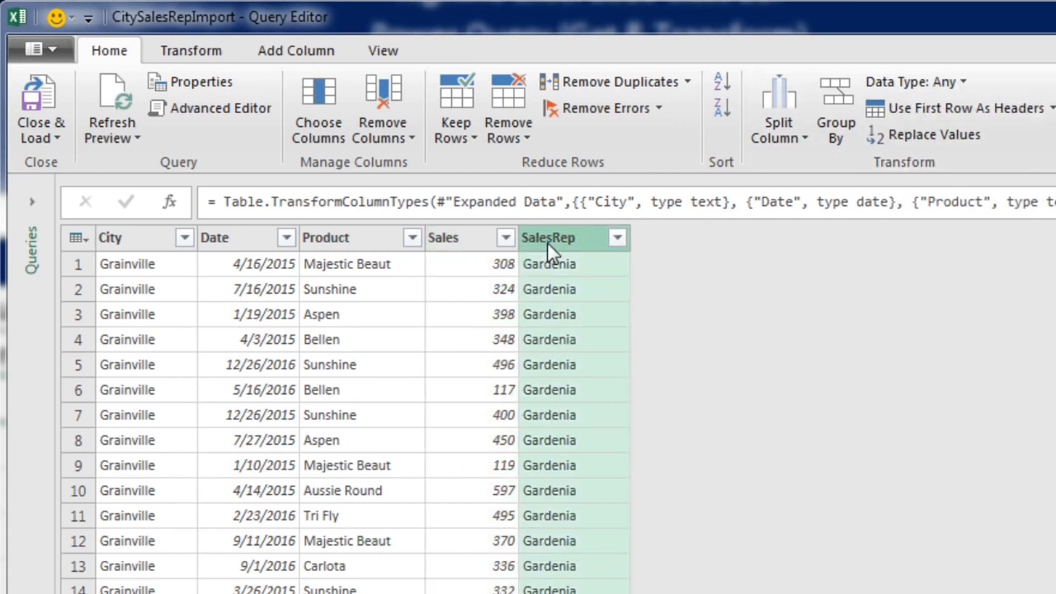
{"action": "left_click", "coordinate": [957, 84]}
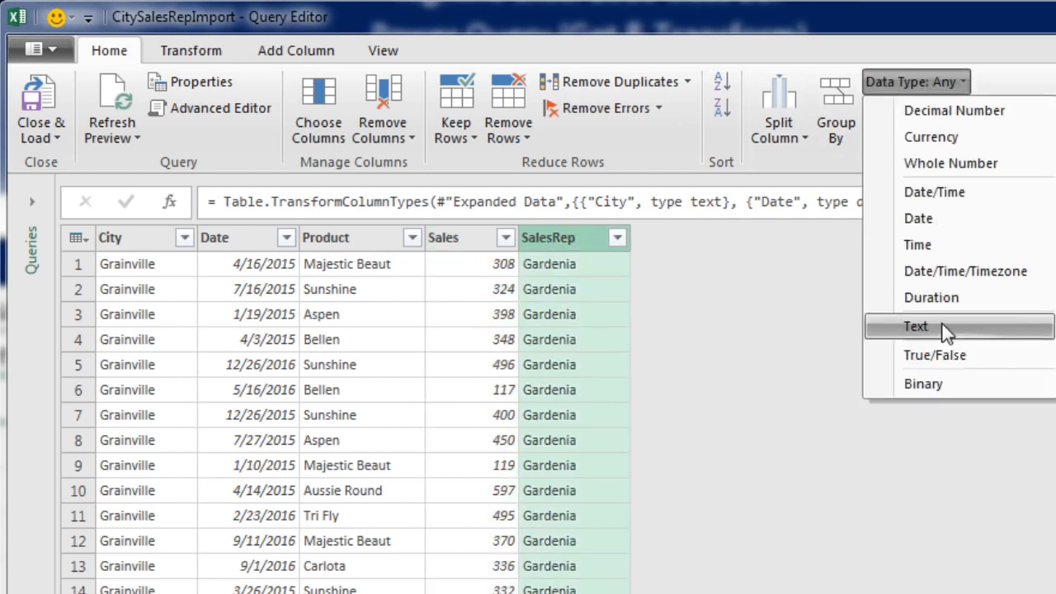
{"action": "left_click", "coordinate": [943, 328]}
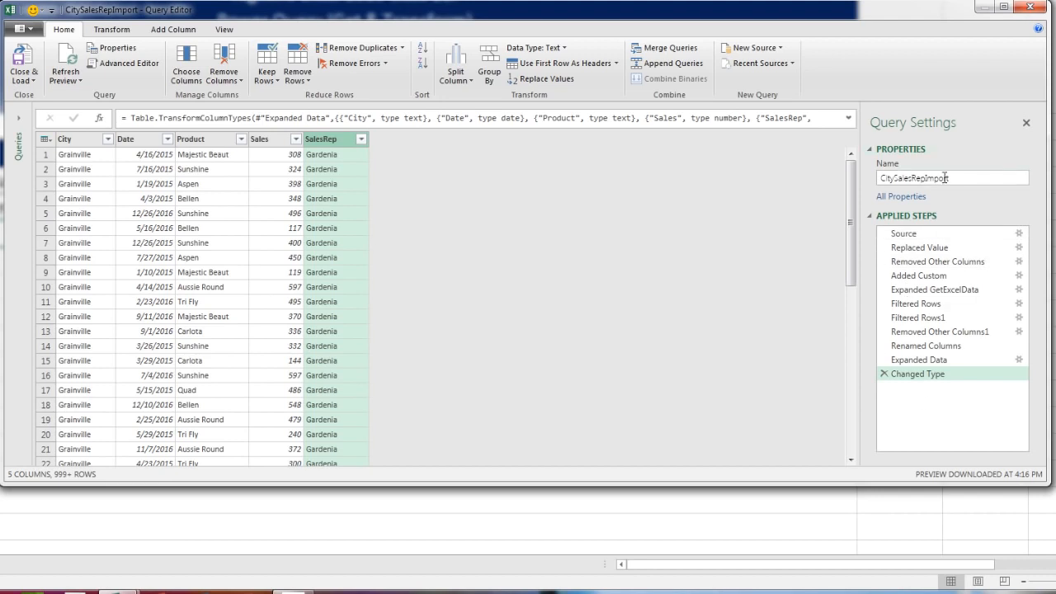
- Close and load the query results into a worksheet, and rename that sheet as Data
{"action": "left_click", "coordinate": [23, 57]}
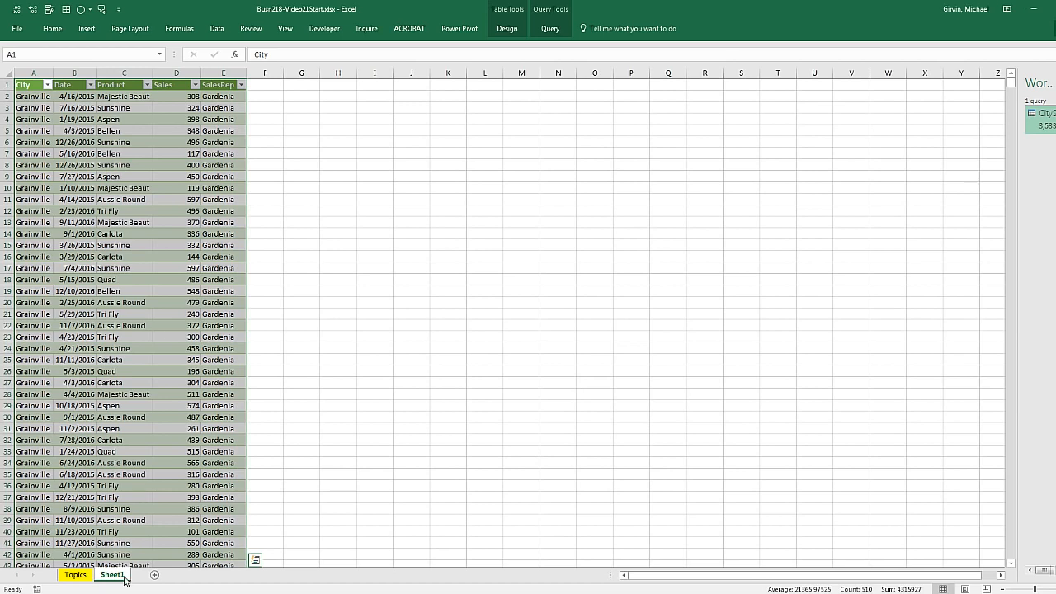
{"action": "type", "text": "Data"}
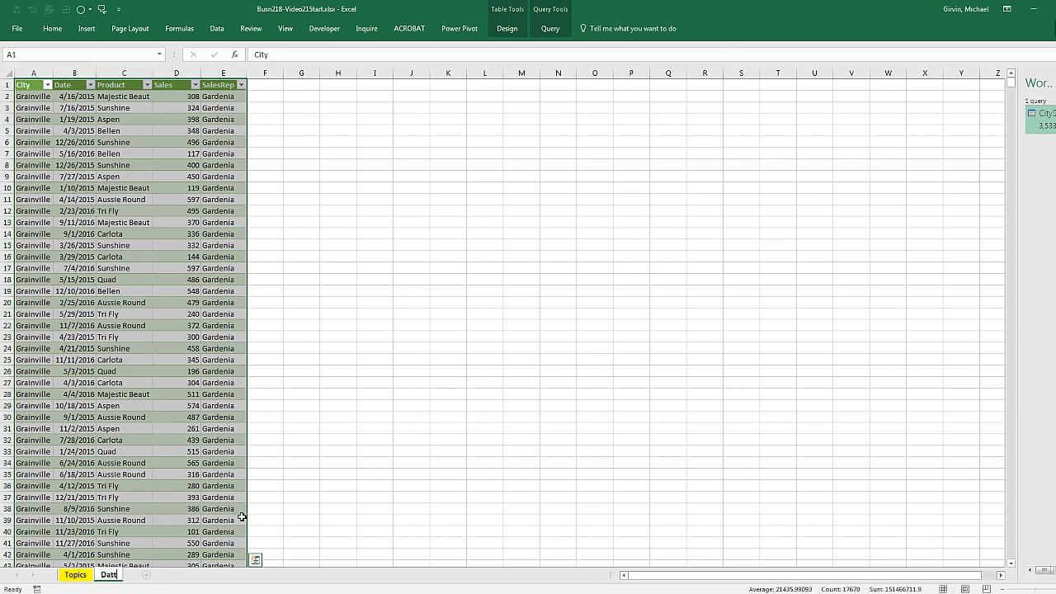
{"action": "key", "text": "Return"}
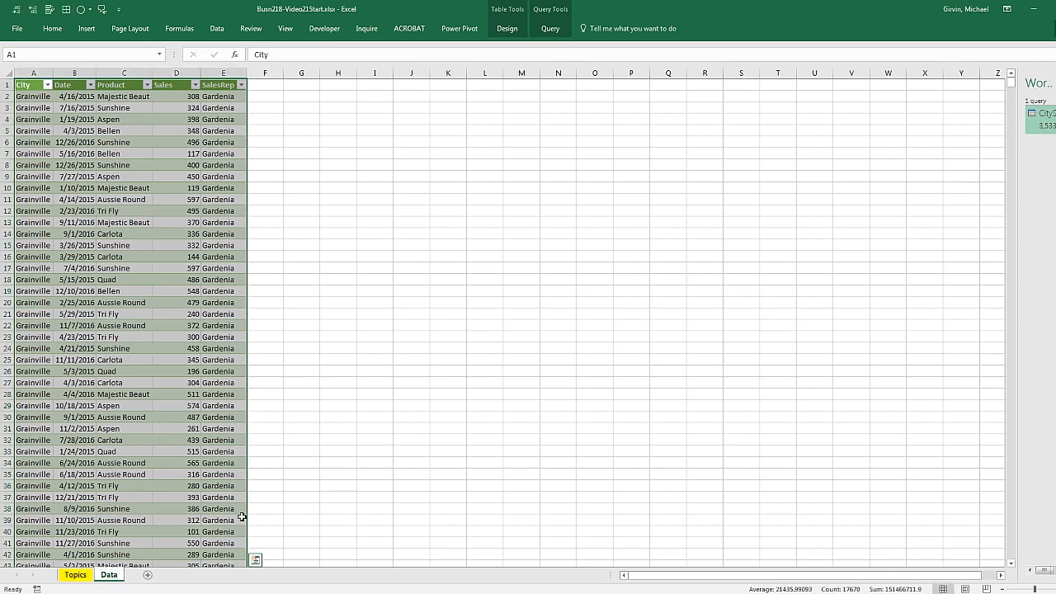
- Zoom into the loaded table and widen the Workbook Queries pane to examine the loaded query
{"action": "left_click", "coordinate": [221, 163]}
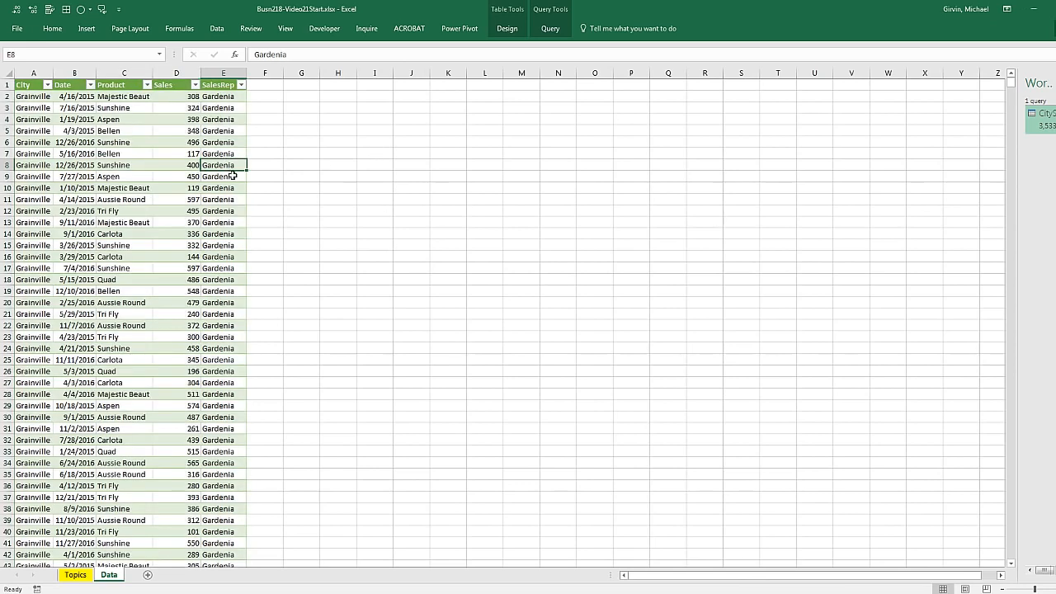
{"action": "scroll", "coordinate": [234, 177], "scroll_direction": "up", "scroll_amount": 5}
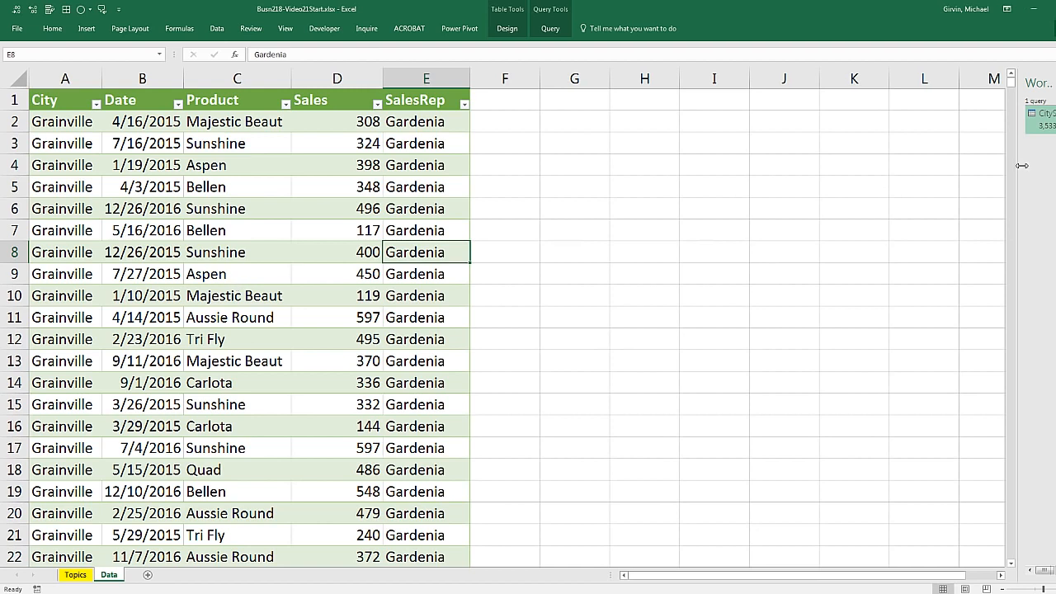
{"action": "left_click_drag", "start_coordinate": [1015, 170], "coordinate": [850, 173]}
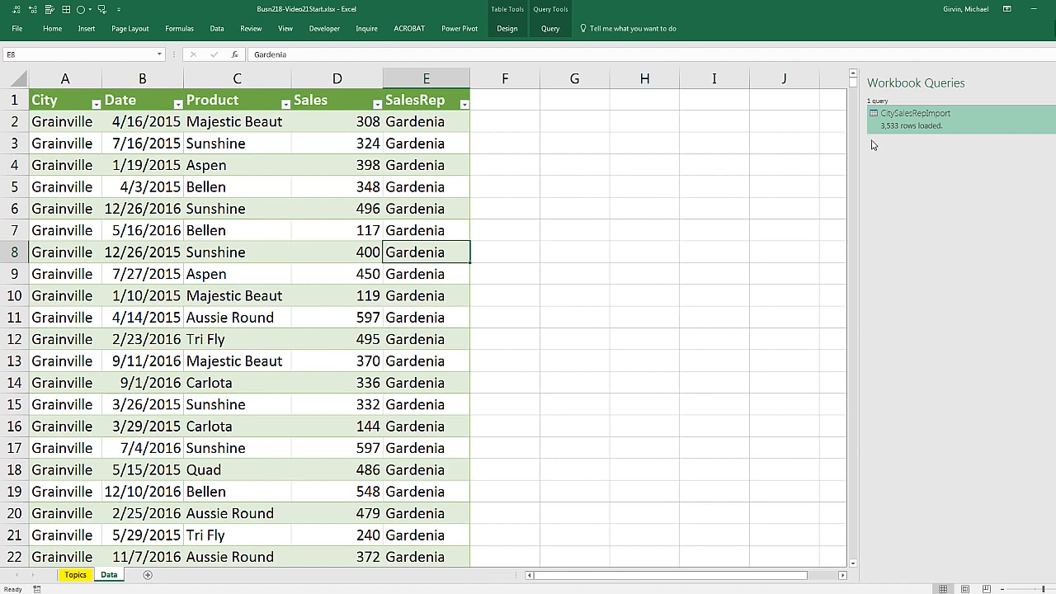